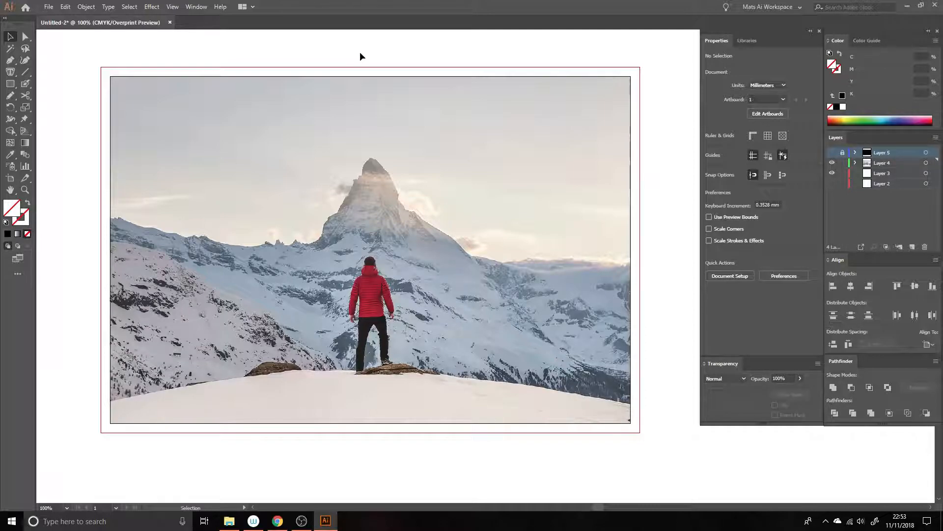
On Layer 4, draw an ellipse about 80 by 86 mm around the hiker and fill it with black.
{"action": "left_click_drag", "start_coordinate": [363, 111], "coordinate": [380, 103]}
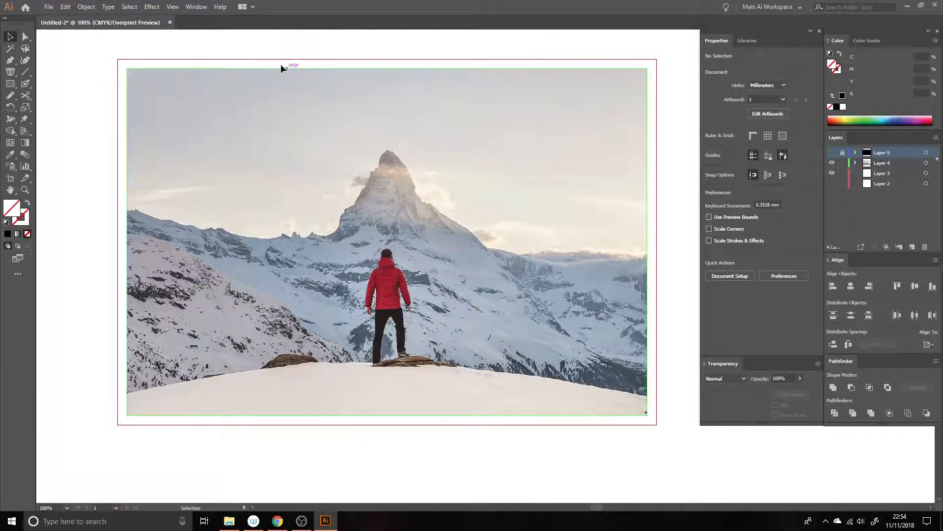
{"action": "left_click", "coordinate": [10, 84]}
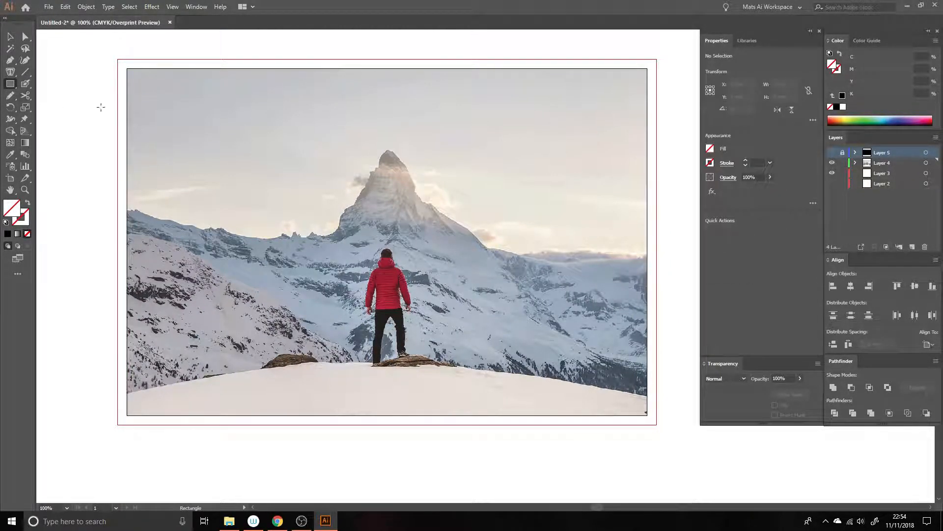
{"action": "left_click_drag", "start_coordinate": [10, 85], "coordinate": [54, 107]}
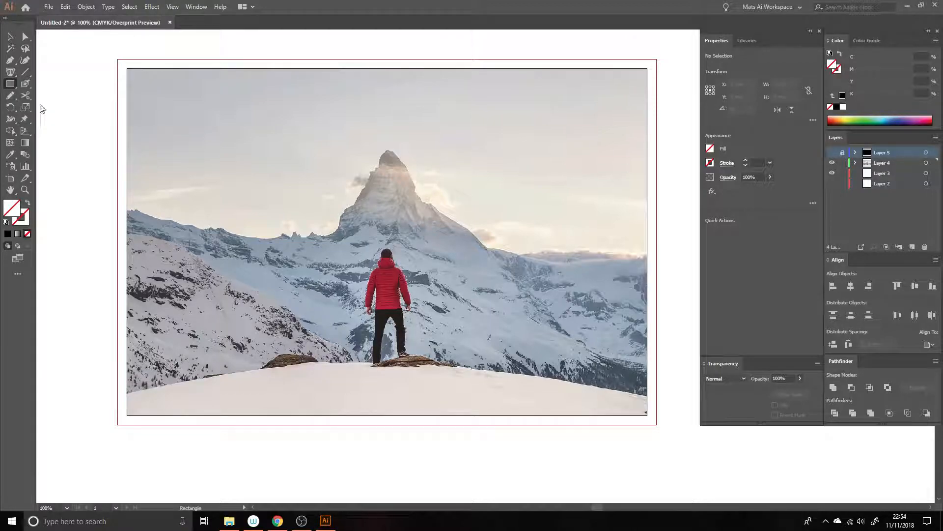
{"action": "left_click", "coordinate": [881, 164]}
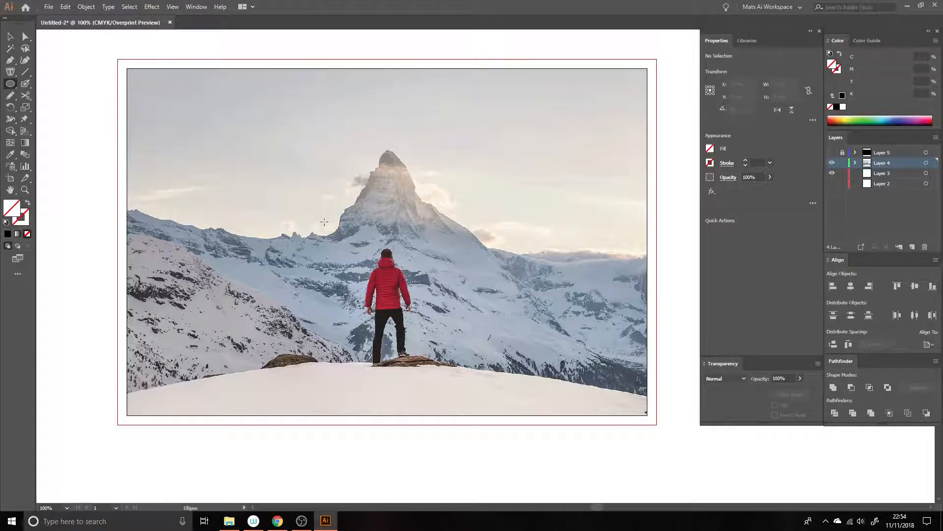
{"action": "left_click_drag", "start_coordinate": [315, 222], "coordinate": [462, 380]}
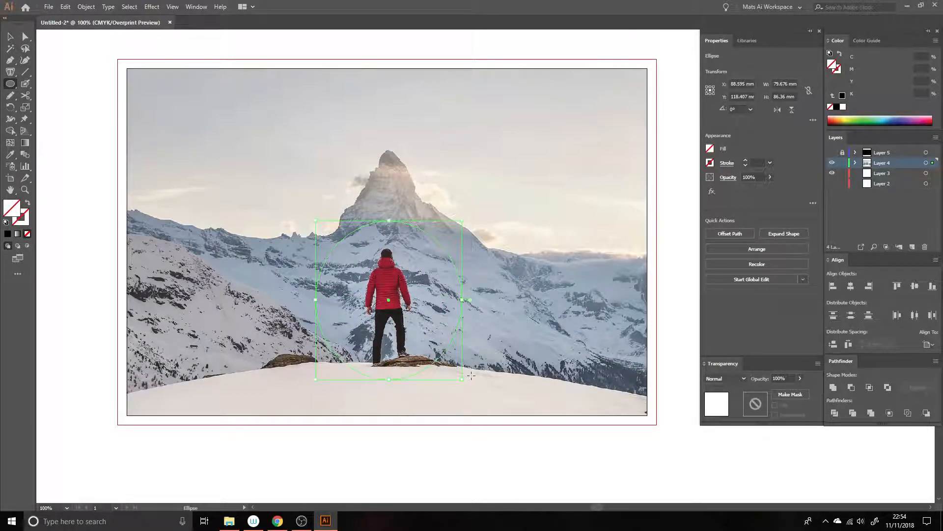
{"action": "key", "text": "v"}
{"action": "left_click", "coordinate": [7, 235]}
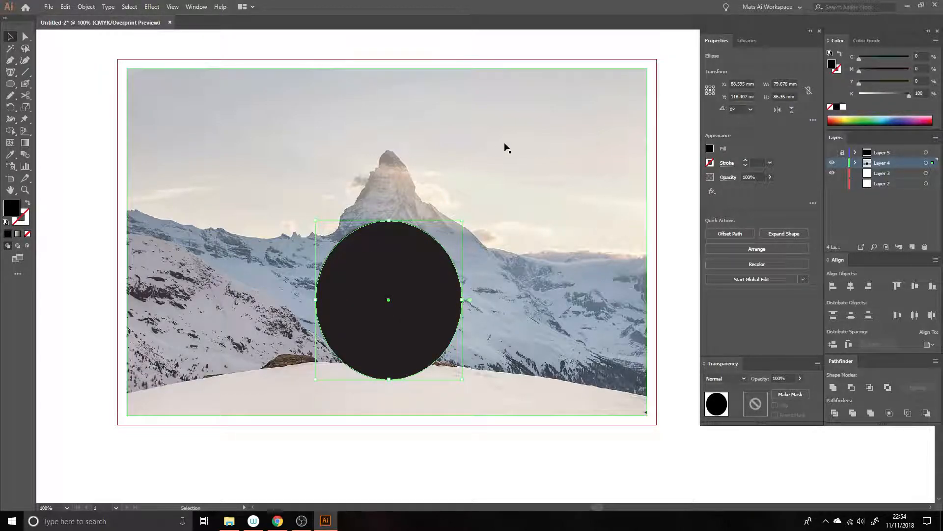
Make a clipping mask from the black ellipse and the mountain photo, and deselect the result.
{"action": "left_click_drag", "start_coordinate": [337, 40], "coordinate": [442, 290]}
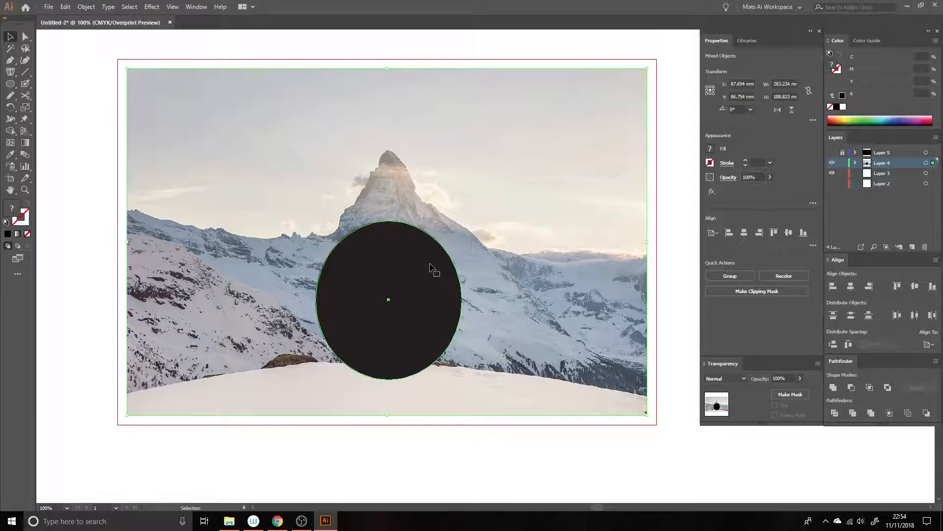
{"action": "key", "text": "a"}
{"action": "key", "text": "ctrl+7"}
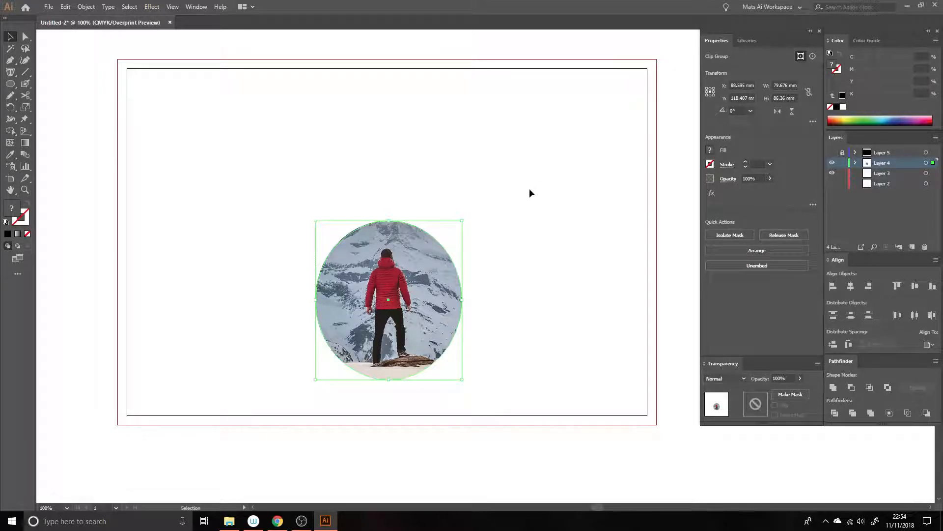
{"action": "left_click", "coordinate": [497, 231]}
Reshape the upper half of the mask path by extending its right curve upward and widening its left side outward.
{"action": "key", "text": "z"}
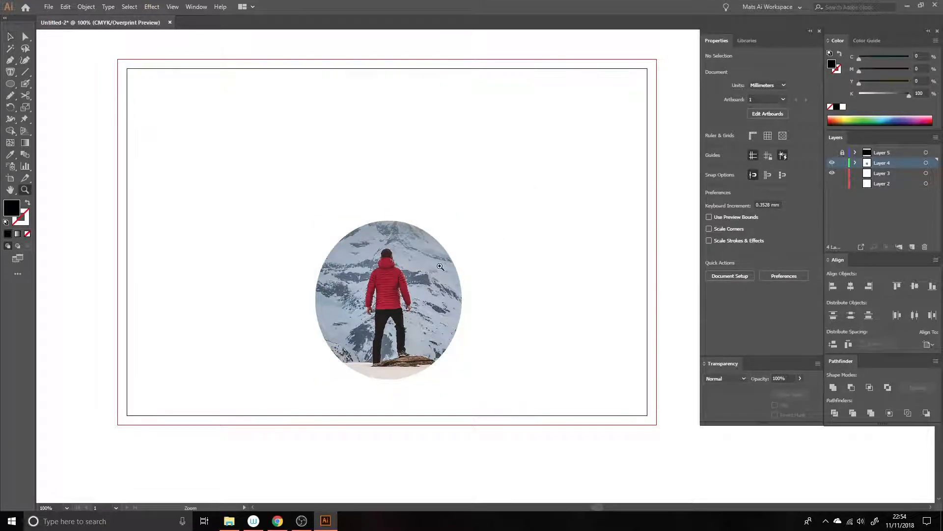
{"action": "left_click", "coordinate": [440, 267]}
{"action": "key", "text": "a"}
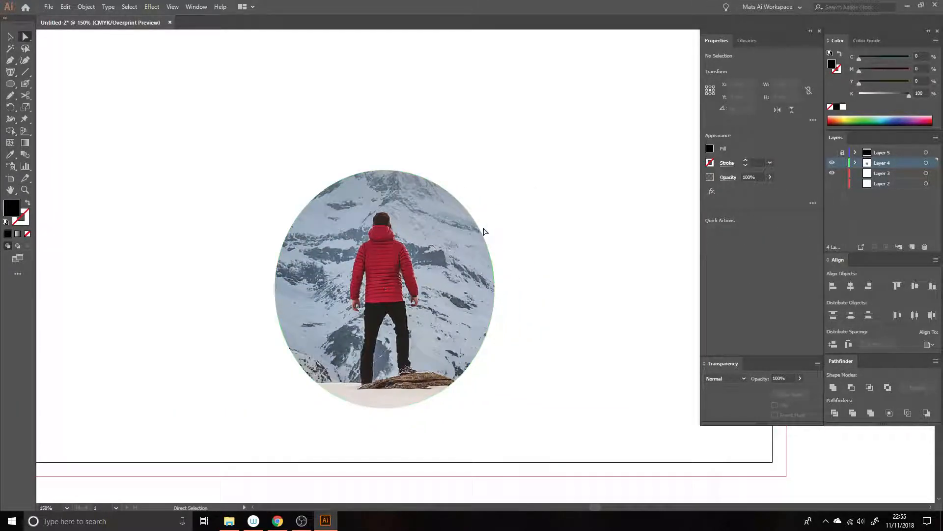
{"action": "left_click", "coordinate": [484, 233]}
{"action": "left_click_drag", "start_coordinate": [495, 224], "coordinate": [515, 150]}
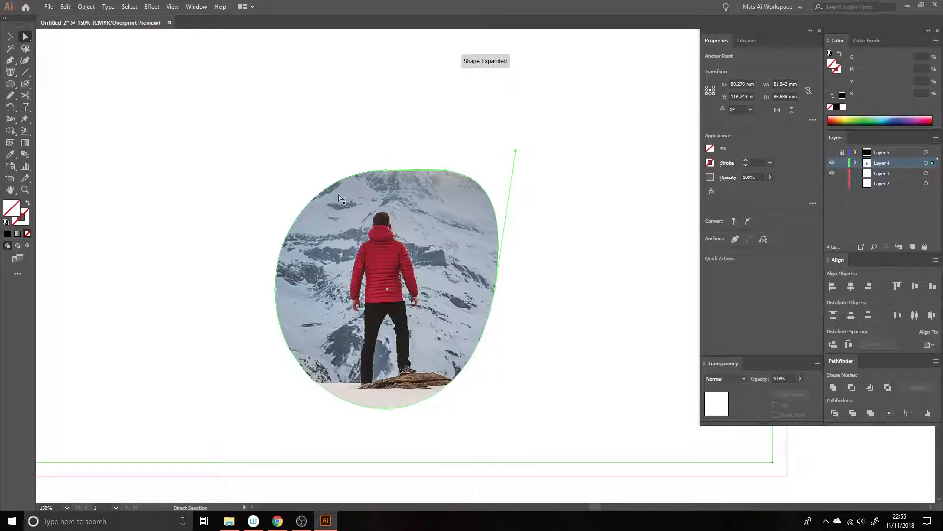
{"action": "left_click_drag", "start_coordinate": [275, 290], "coordinate": [239, 281]}
{"action": "left_click_drag", "start_coordinate": [239, 214], "coordinate": [230, 154]}
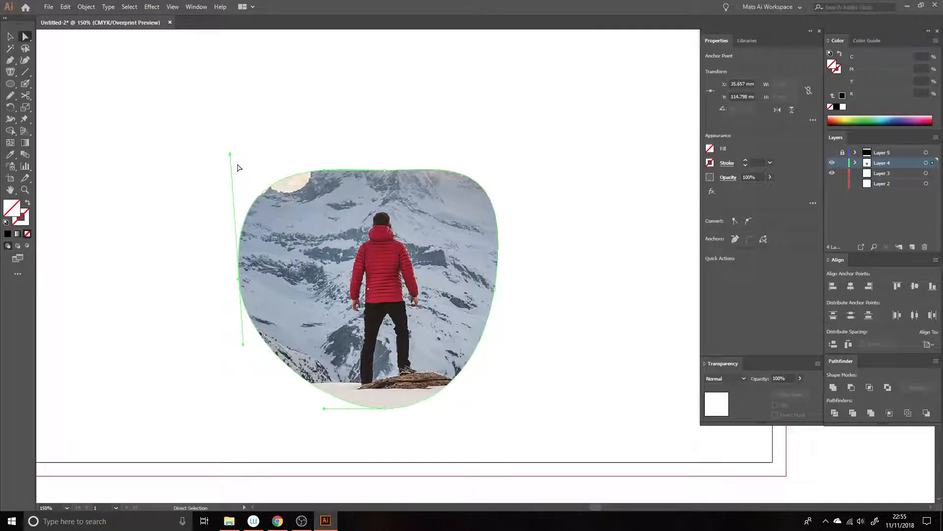
Round out the mask path's lower corners with longer bottom handles, and shift its right anchor point slightly outward.
{"action": "left_click_drag", "start_coordinate": [319, 408], "coordinate": [276, 408]}
{"action": "left_click", "coordinate": [351, 398]}
{"action": "left_click", "coordinate": [345, 400]}
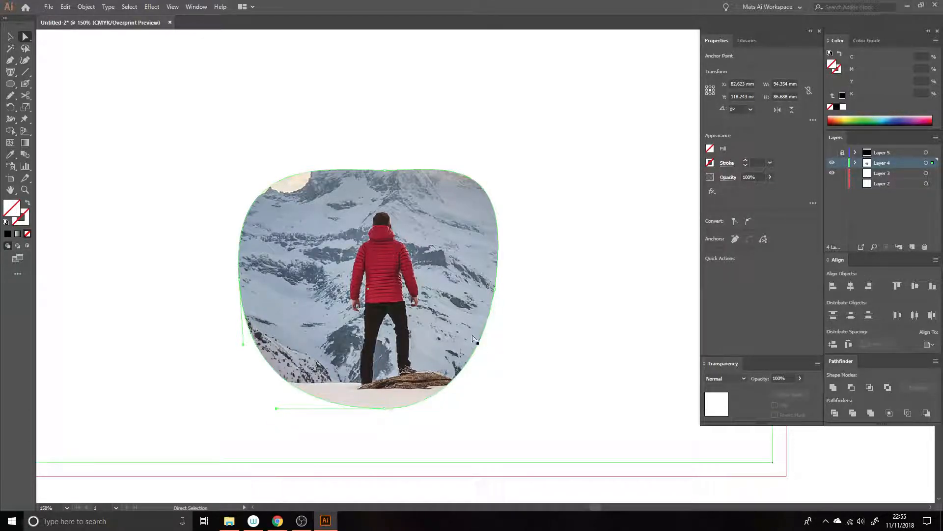
{"action": "left_click", "coordinate": [495, 290]}
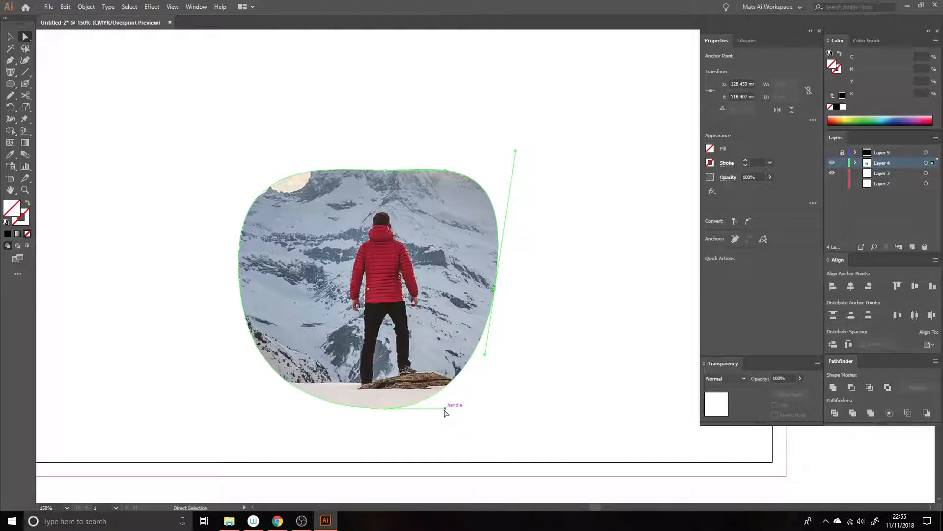
{"action": "left_click_drag", "start_coordinate": [447, 411], "coordinate": [500, 408]}
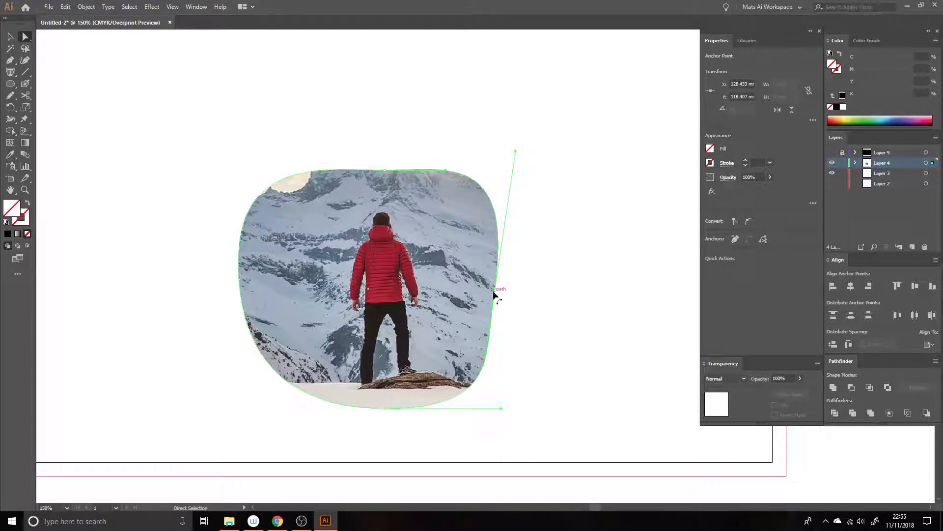
{"action": "left_click_drag", "start_coordinate": [495, 290], "coordinate": [509, 290]}
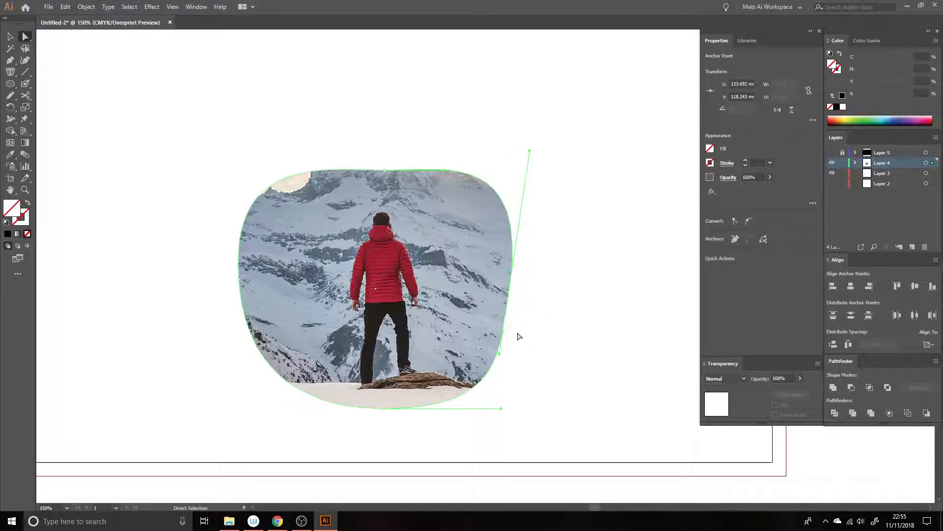
{"action": "left_click", "coordinate": [418, 488]}
Try to reposition and scale down the photo inside the clipping mask.
{"action": "key", "text": "z"}
{"action": "left_click", "coordinate": [456, 284], "text": "alt"}
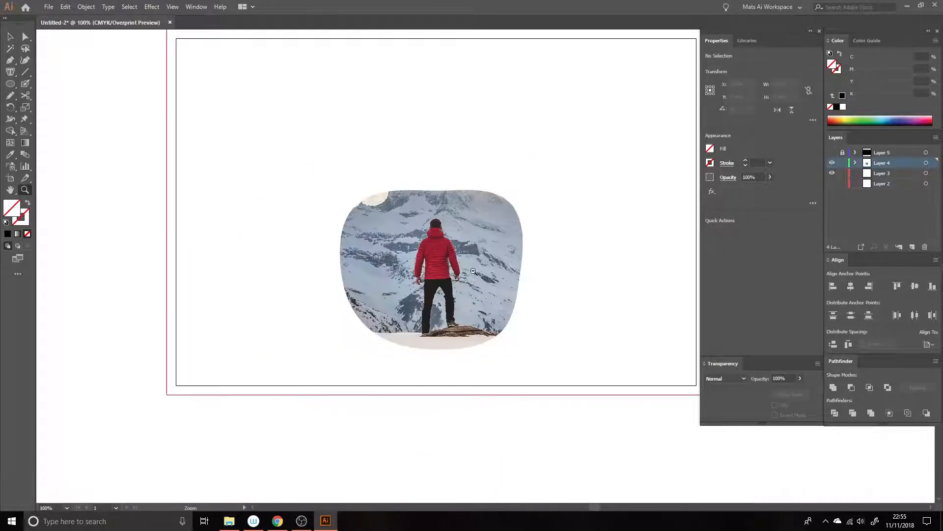
{"action": "left_click", "coordinate": [482, 261], "text": "alt"}
{"action": "left_click_drag", "start_coordinate": [507, 240], "coordinate": [455, 253]}
{"action": "key", "text": "a"}
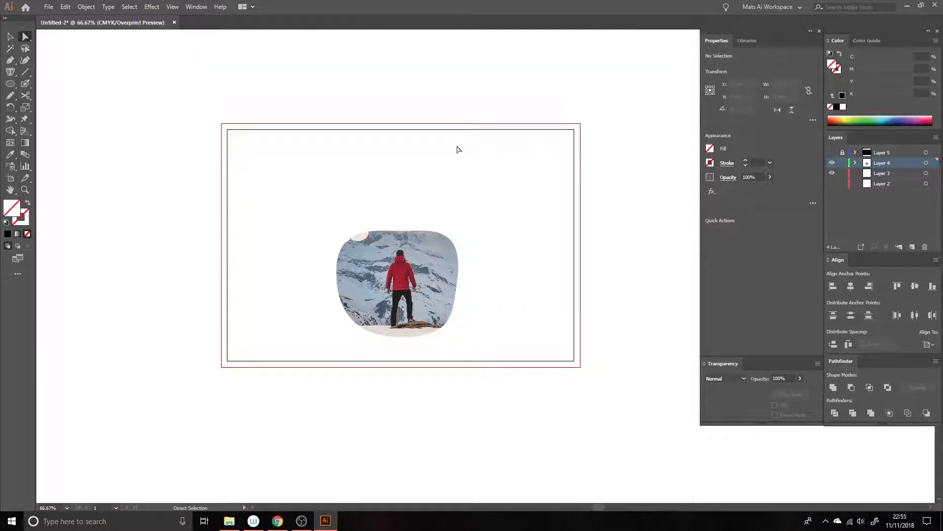
{"action": "left_click_drag", "start_coordinate": [427, 282], "coordinate": [419, 282]}
{"action": "key", "text": "v"}
{"action": "left_click_drag", "start_coordinate": [574, 124], "coordinate": [482, 186]}
{"action": "left_click_drag", "start_coordinate": [229, 357], "coordinate": [263, 326]}
{"action": "left_click_drag", "start_coordinate": [388, 264], "coordinate": [407, 274]}
Undo the photo's changes inside the clipping mask back to its original placement.
{"action": "key", "text": "ctrl+z"}
{"action": "key", "text": "ctrl+z"}
{"action": "key", "text": "ctrl+z"}
{"action": "key", "text": "ctrl+z"}
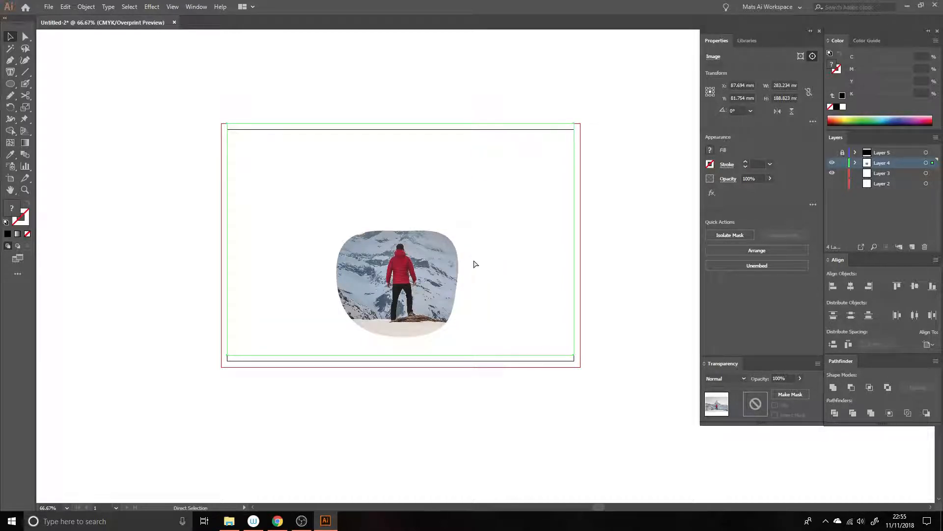
{"action": "key", "text": "ctrl+z"}
{"action": "key", "text": "ctrl+z"}
{"action": "key", "text": "ctrl+z"}
{"action": "key", "text": "ctrl+z"}
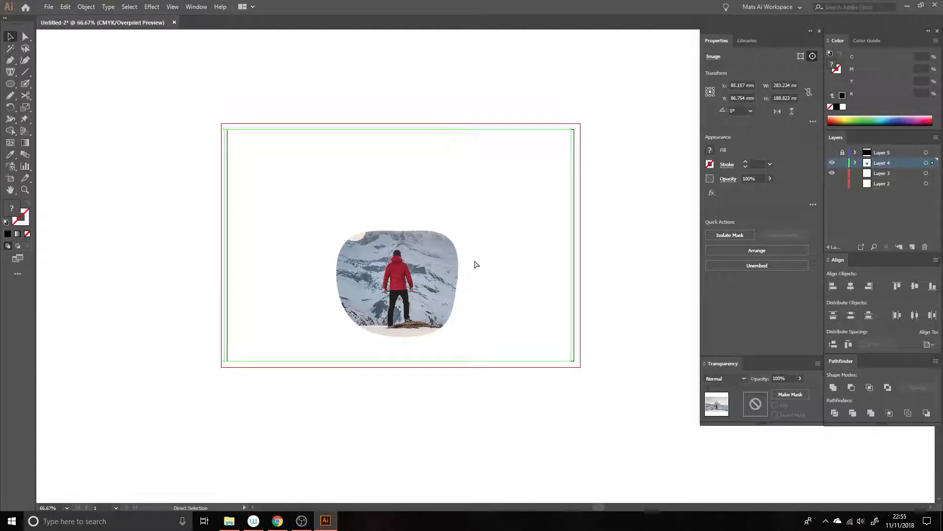
{"action": "key", "text": "ctrl+z"}
{"action": "key", "text": "a"}
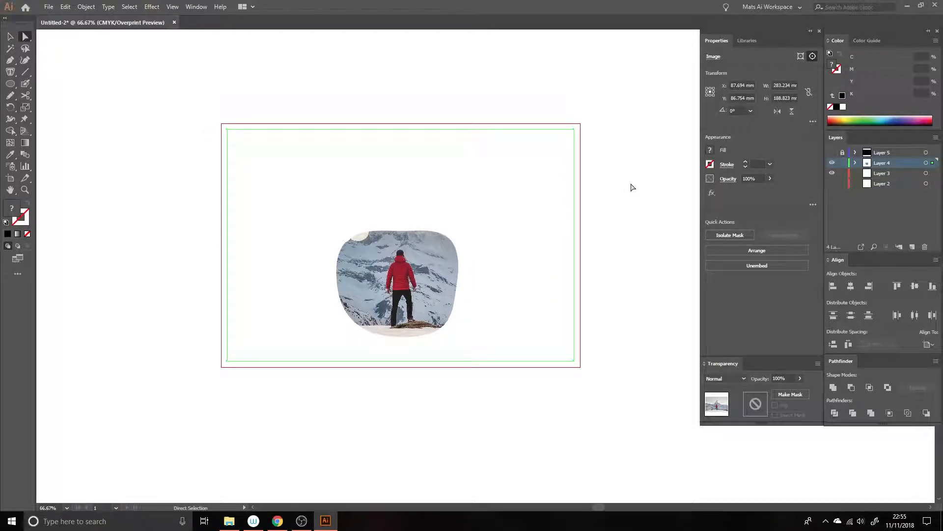
{"action": "left_click", "coordinate": [511, 252]}
{"action": "left_click", "coordinate": [459, 272]}
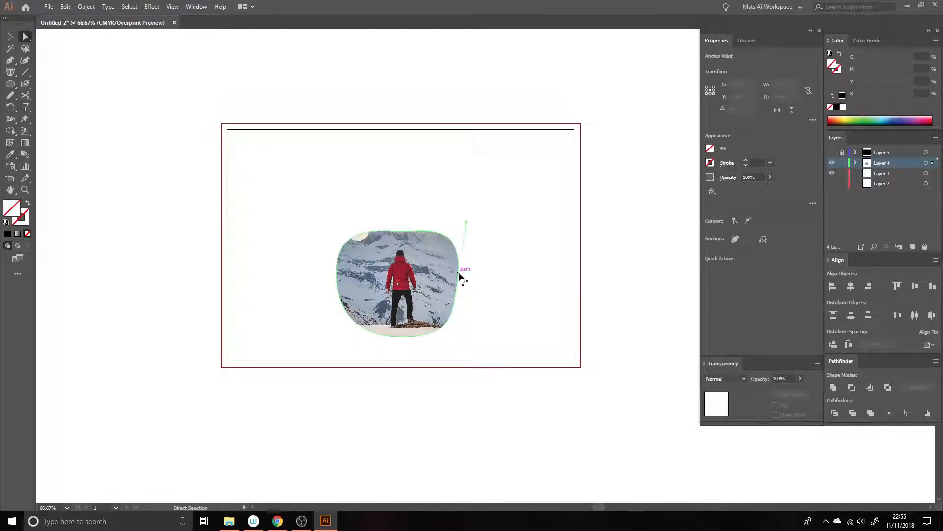
{"action": "key", "text": "v"}
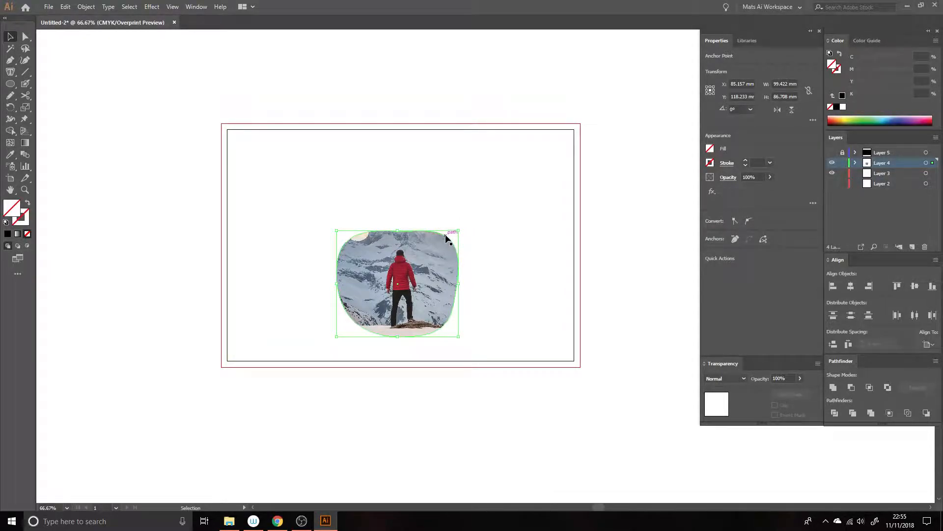
{"action": "right_click", "coordinate": [452, 238]}
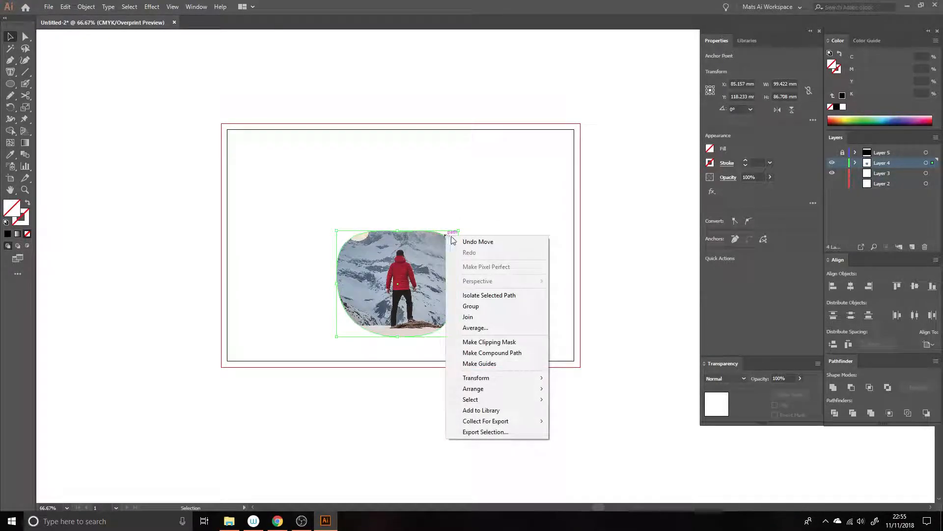
{"action": "left_click", "coordinate": [414, 263]}
{"action": "right_click", "coordinate": [411, 268]}
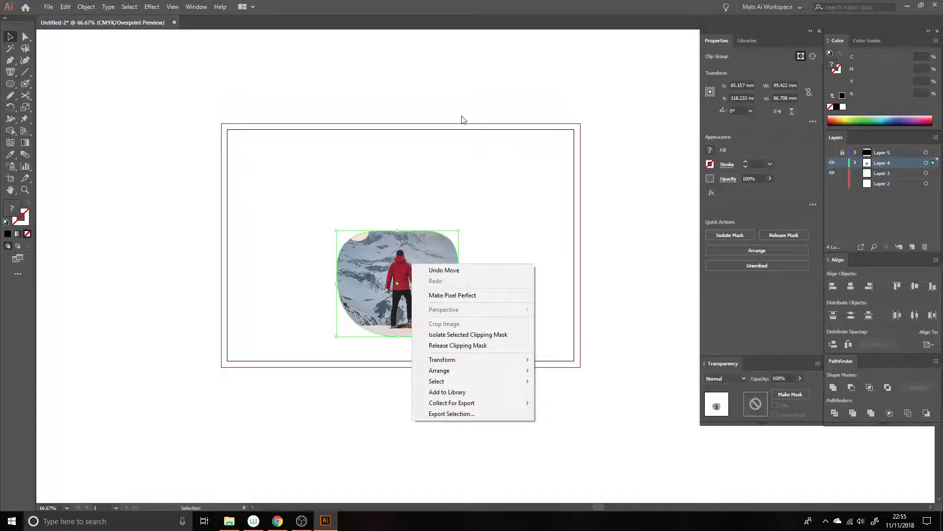
{"action": "left_click", "coordinate": [441, 225]}
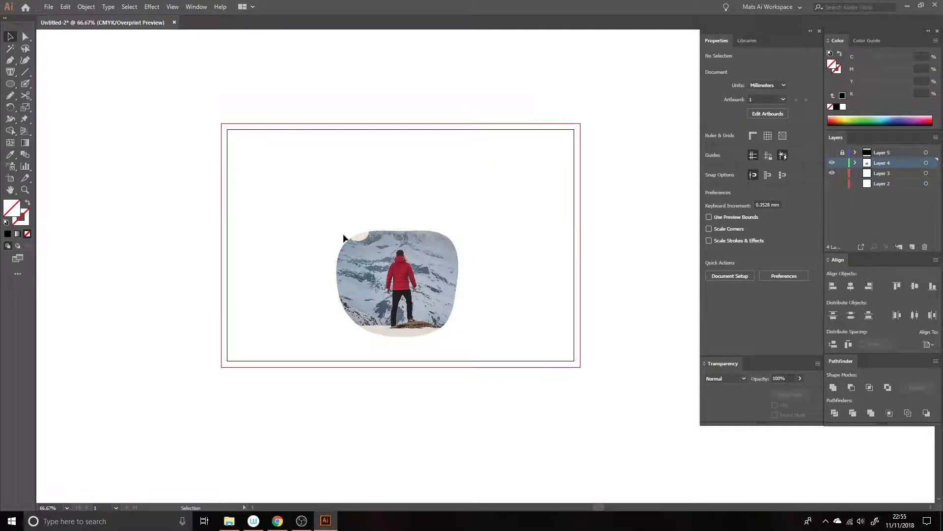
Release the clipping mask on the photo and clear the selection of the freed mask path.
{"action": "left_click", "coordinate": [424, 286]}
{"action": "right_click", "coordinate": [399, 263]}
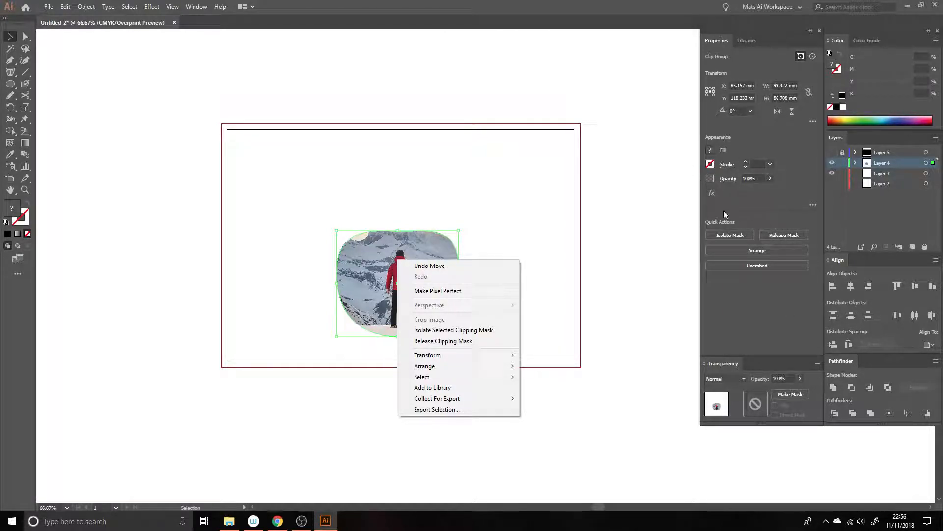
{"action": "left_click", "coordinate": [475, 340]}
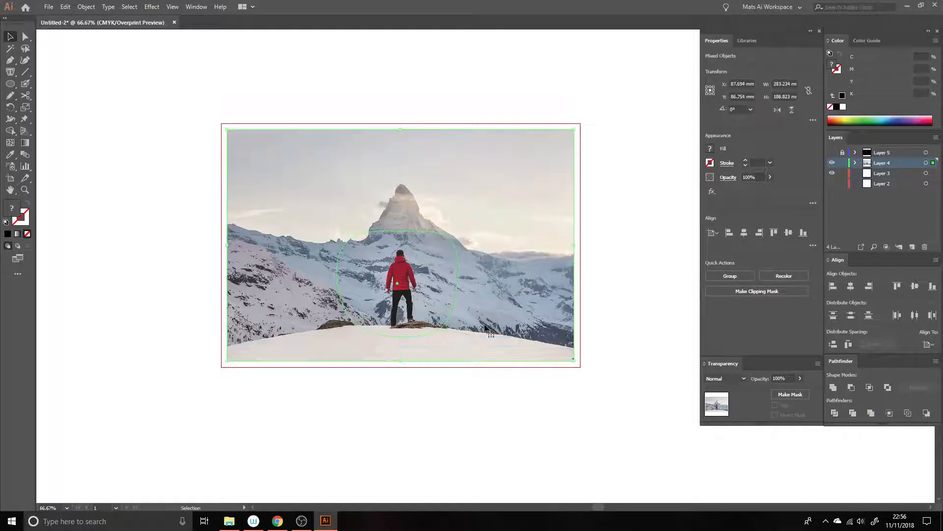
{"action": "left_click", "coordinate": [578, 148]}
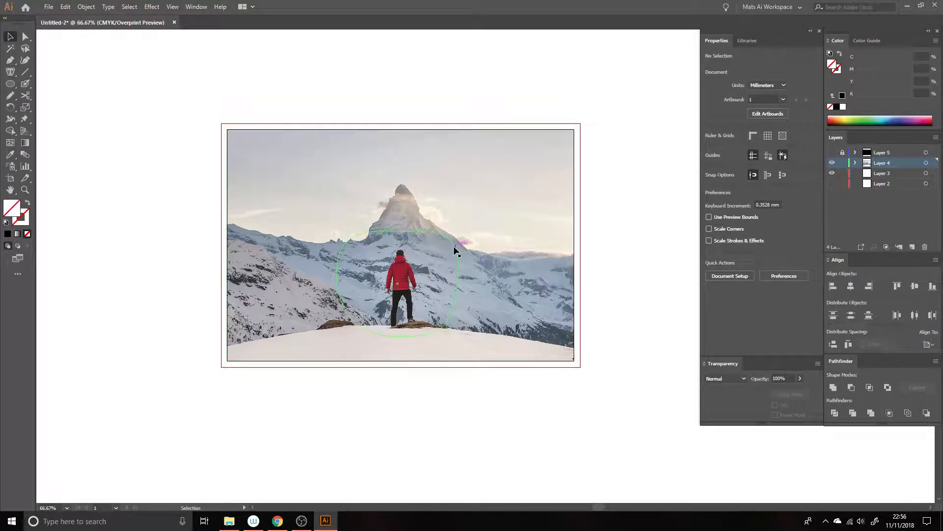
{"action": "left_click", "coordinate": [455, 249]}
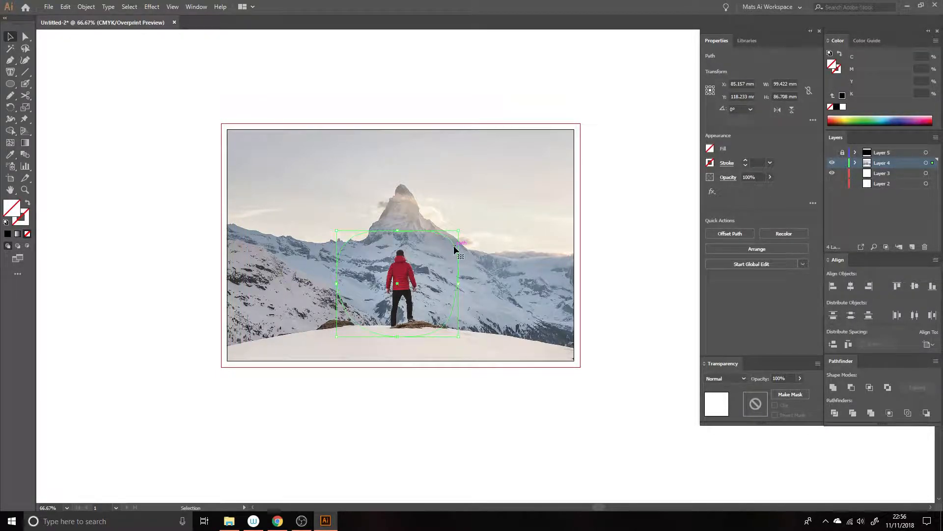
{"action": "key", "text": "ctrl+shift+a"}
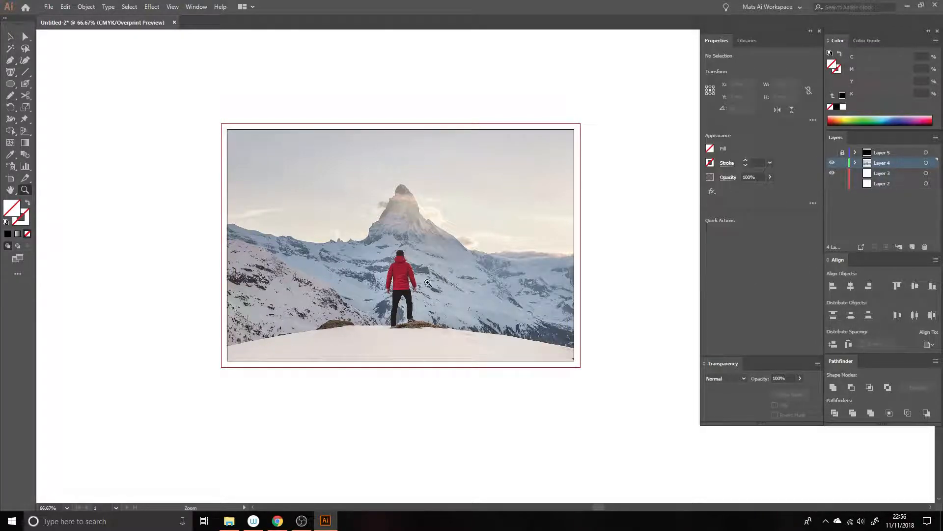
Make Layer 5 with the black vertical bars visible over the photo.
{"action": "key", "text": "ctrl+plus"}
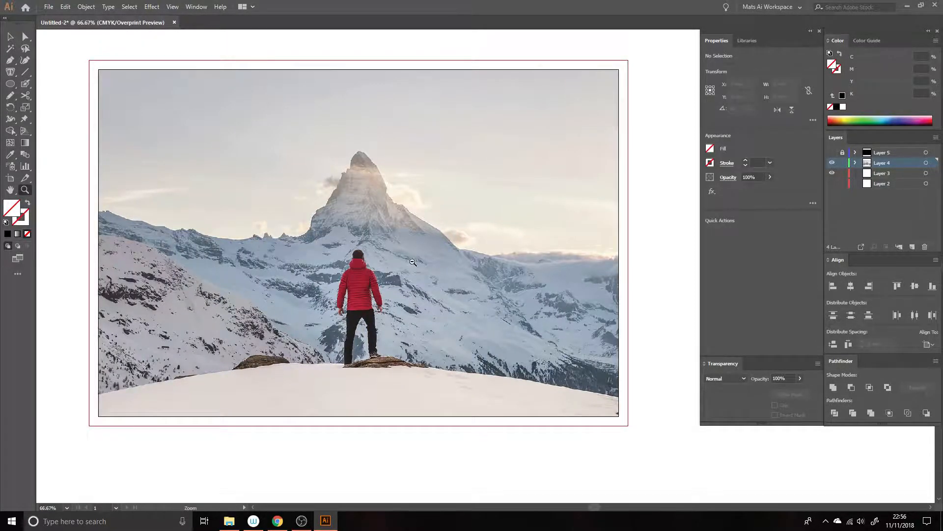
{"action": "key", "text": "ctrl+minus"}
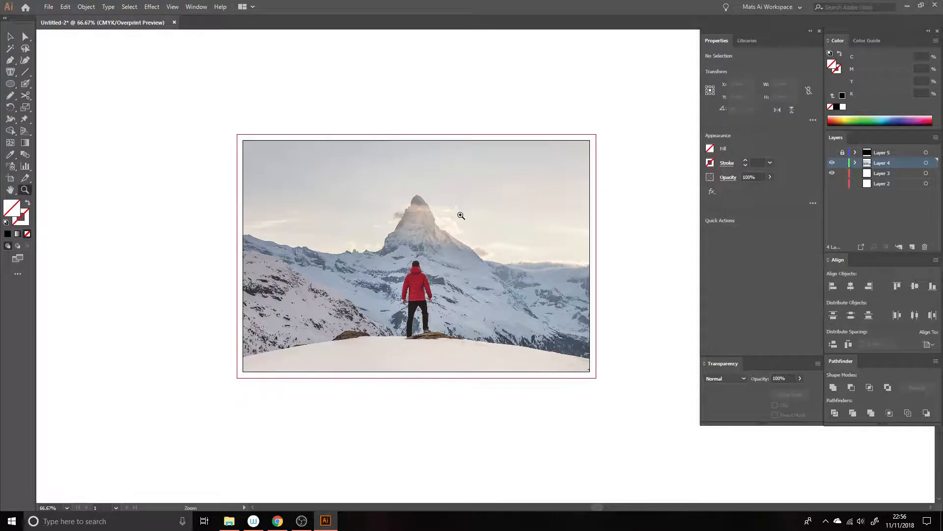
{"action": "key", "text": "ctrl+plus"}
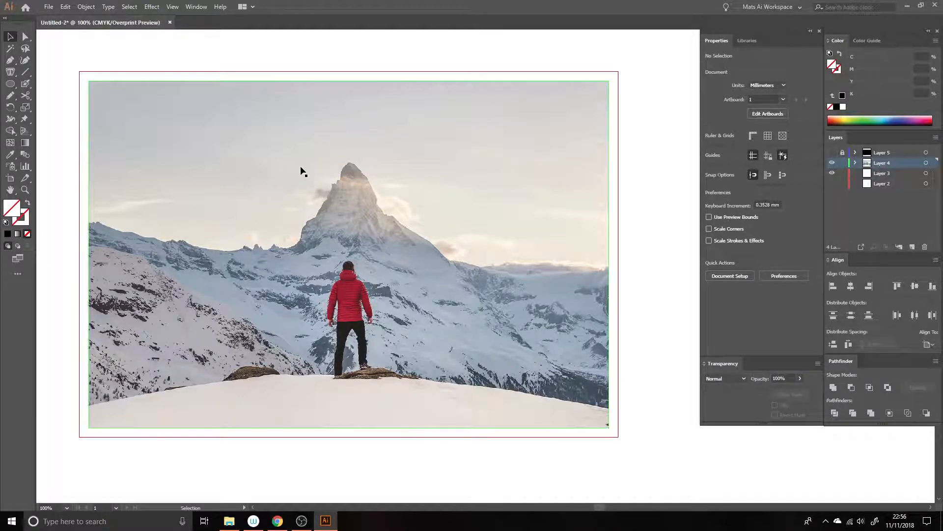
{"action": "left_click", "coordinate": [832, 153]}
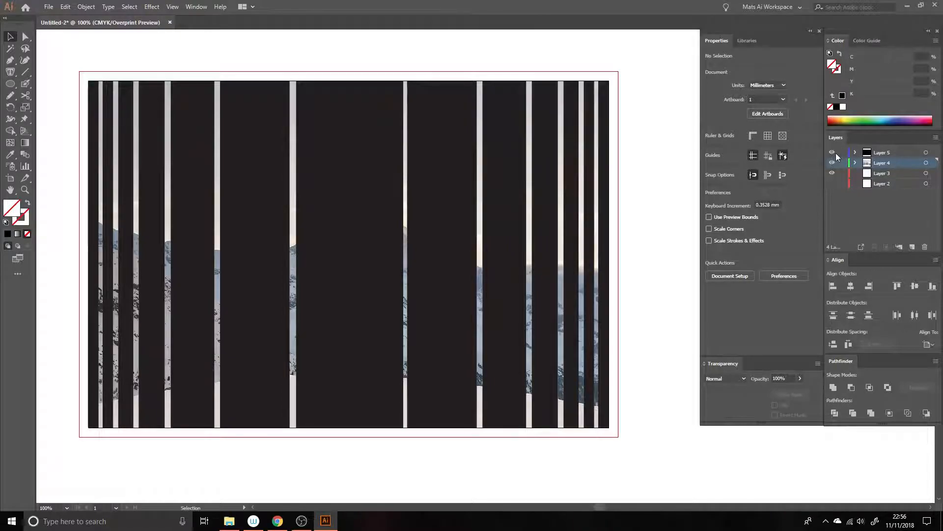
Lock Layer 4 with the photo and select all the black bars on the visible Layer 5.
{"action": "left_click", "coordinate": [834, 151]}
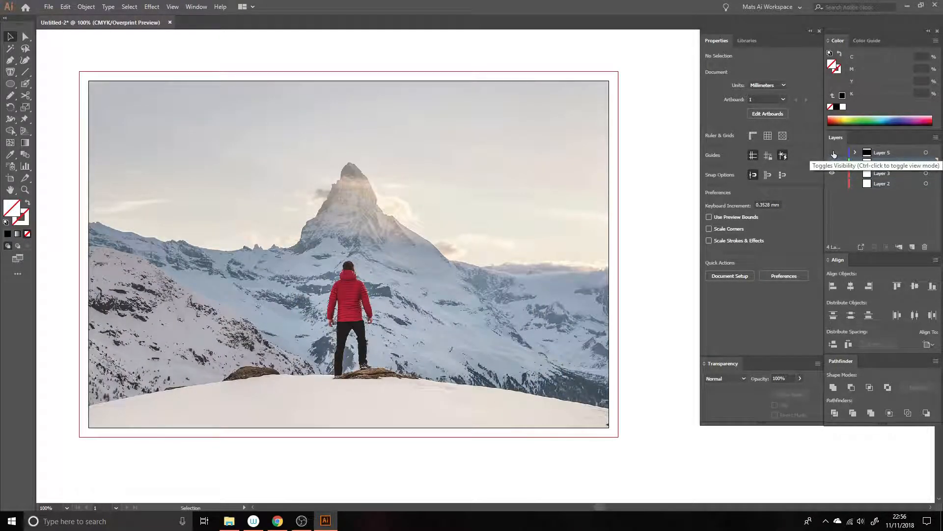
{"action": "left_click", "coordinate": [843, 163]}
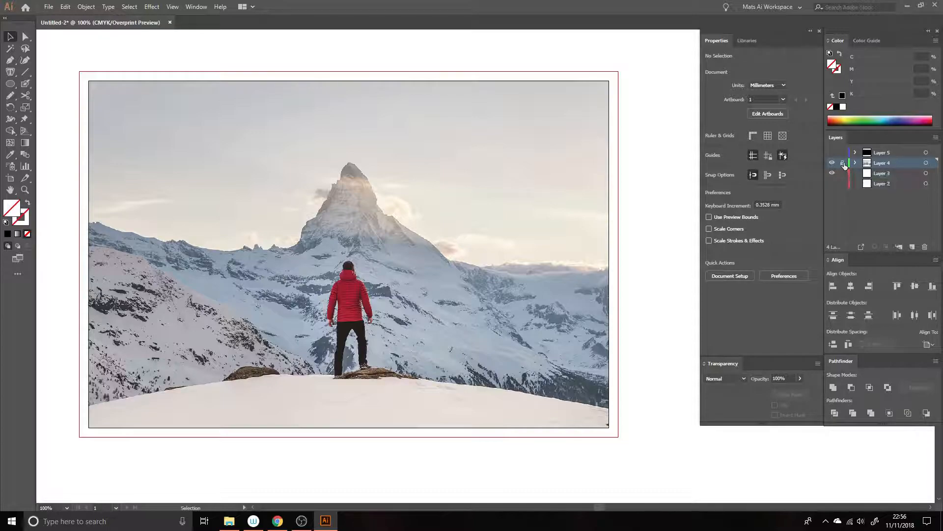
{"action": "left_click", "coordinate": [832, 153]}
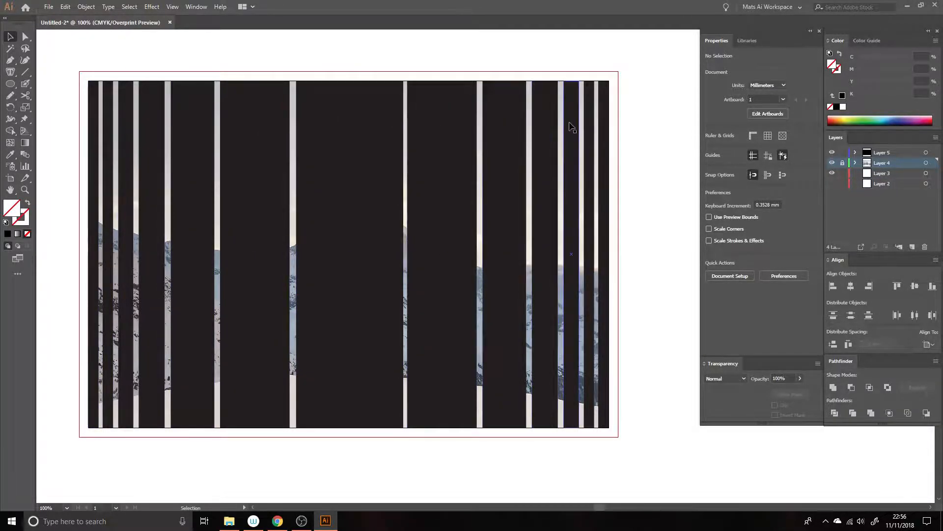
{"action": "left_click", "coordinate": [588, 133]}
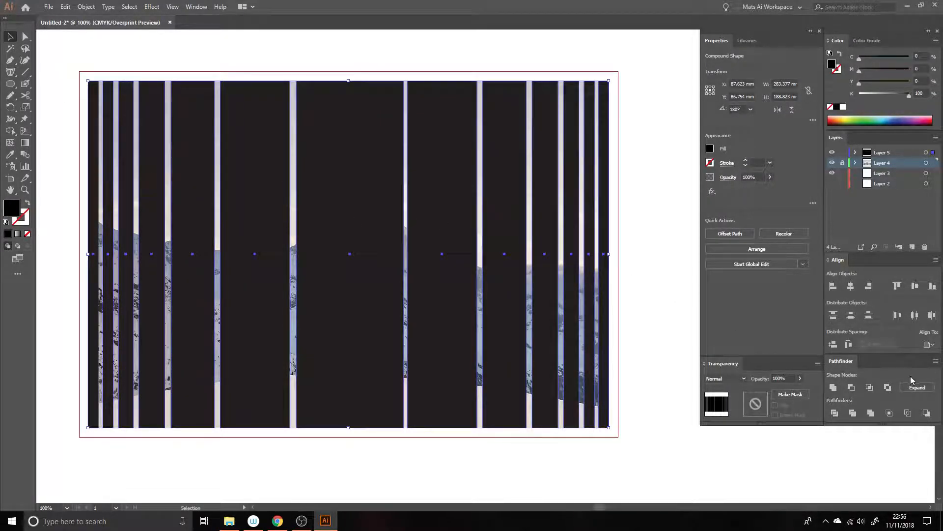
Combine the selected black bars into a compound shape with the Pathfinder options.
{"action": "left_click", "coordinate": [197, 7]}
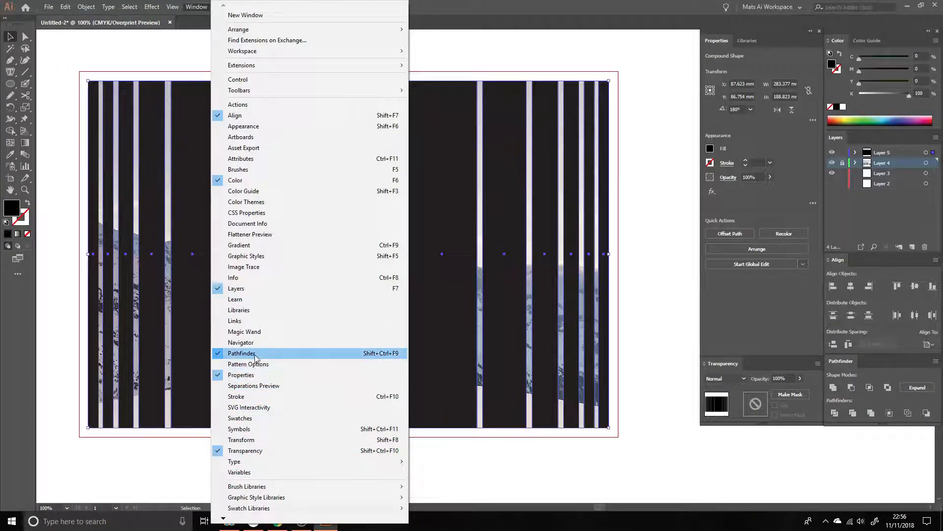
{"action": "left_click", "coordinate": [207, 21]}
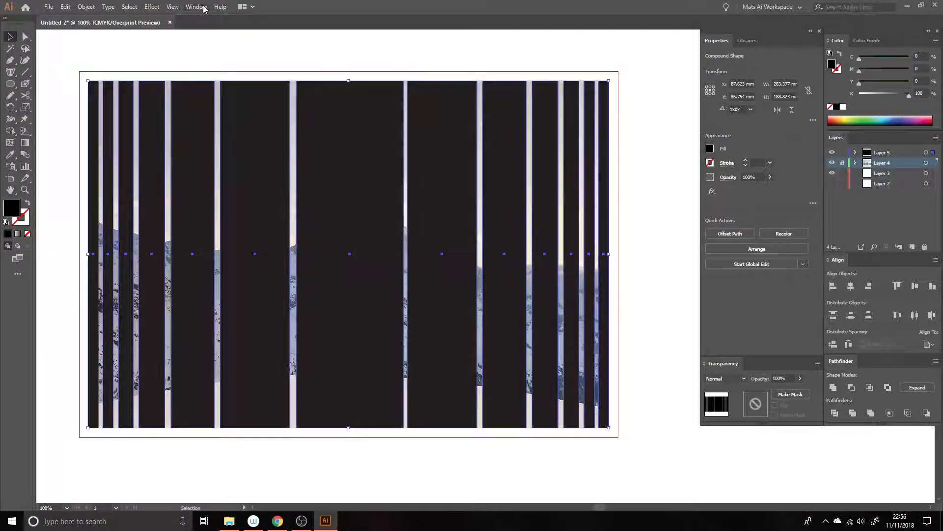
{"action": "left_click", "coordinate": [937, 362]}
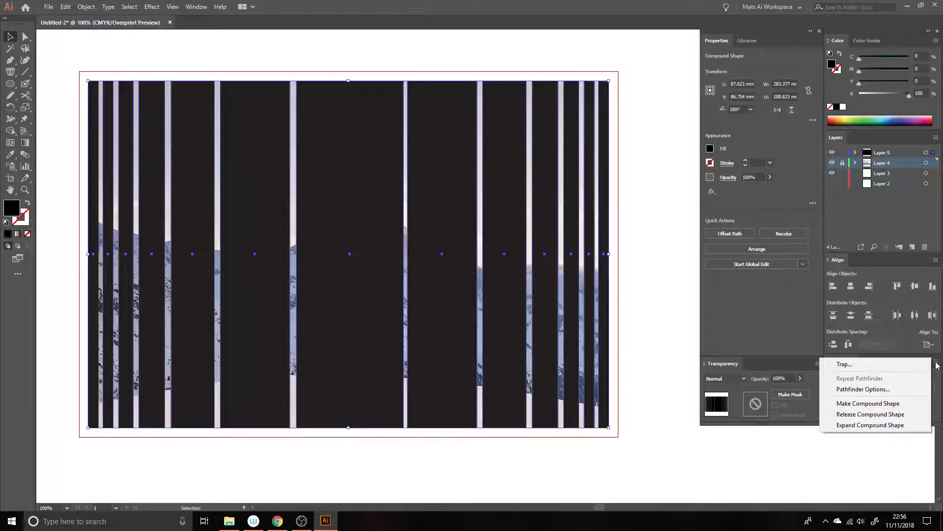
{"action": "left_click", "coordinate": [917, 408]}
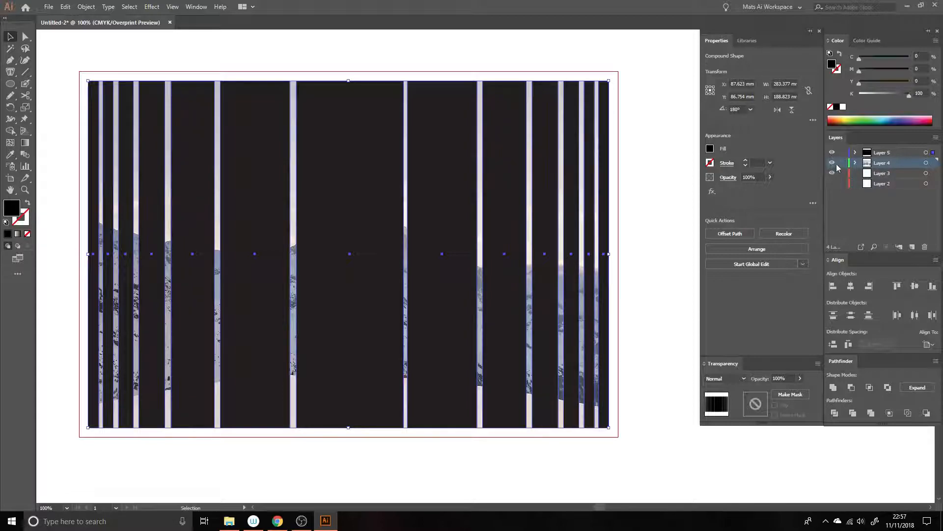
Select the photo together with the black bars, make a clipping mask from them, and clear the selection.
{"action": "left_click", "coordinate": [646, 103]}
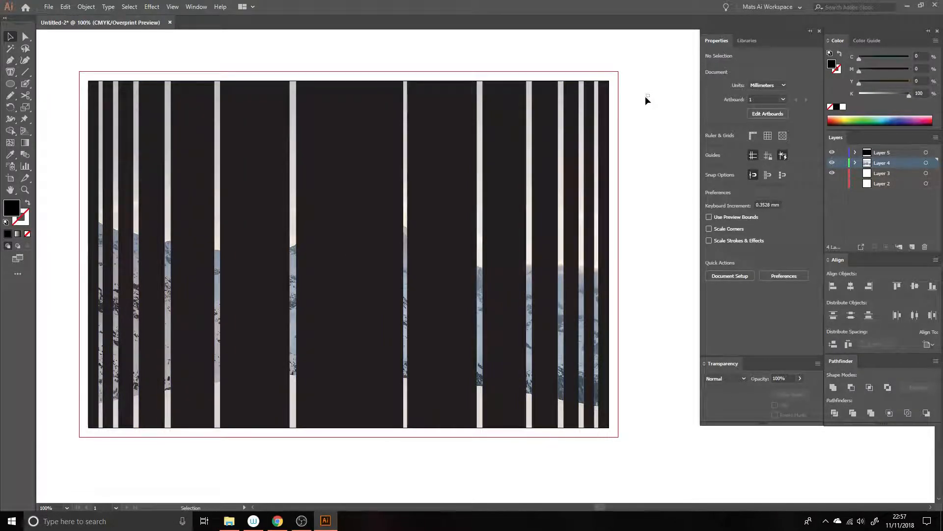
{"action": "left_click", "coordinate": [832, 153]}
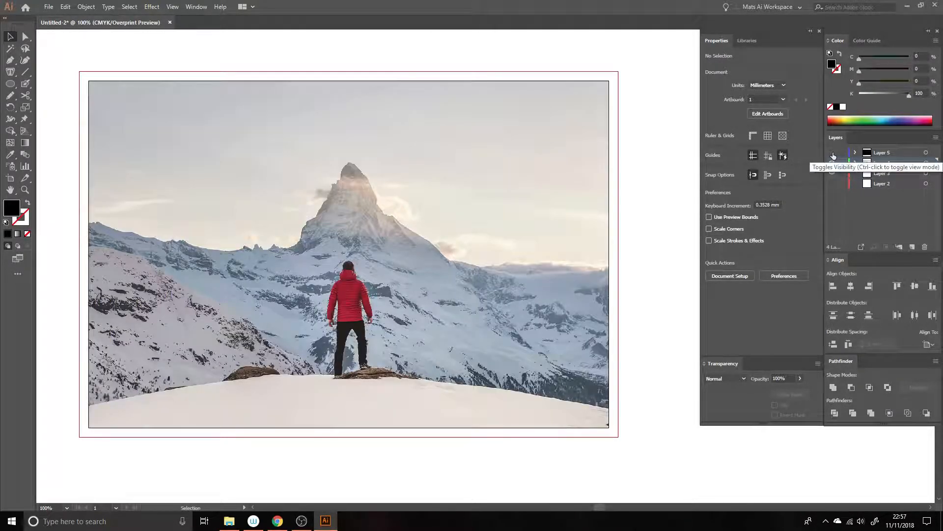
{"action": "left_click", "coordinate": [833, 152]}
{"action": "left_click_drag", "start_coordinate": [675, 132], "coordinate": [565, 253]}
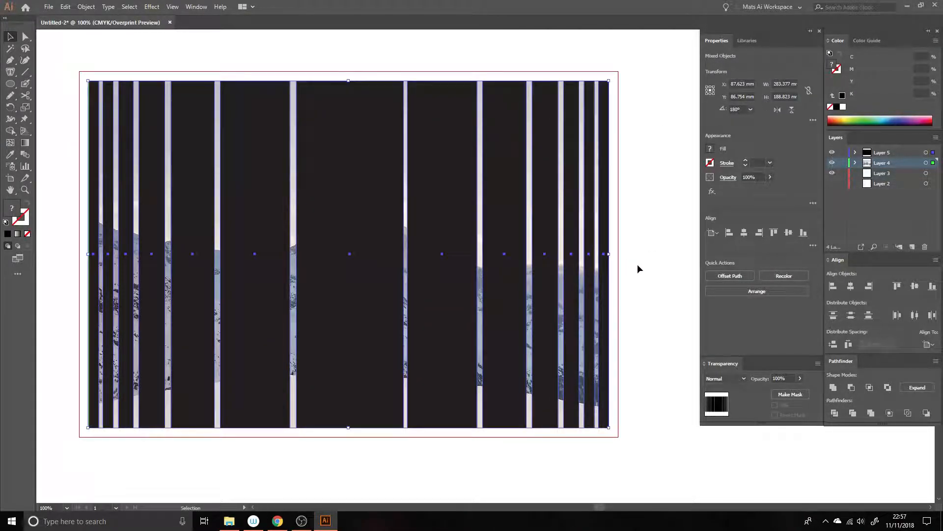
{"action": "key", "text": "a"}
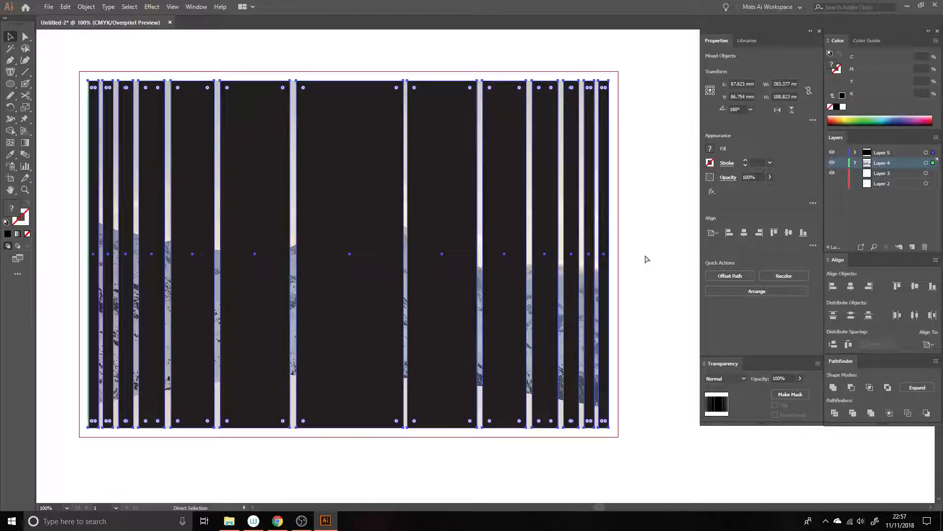
{"action": "key", "text": "ctrl+7"}
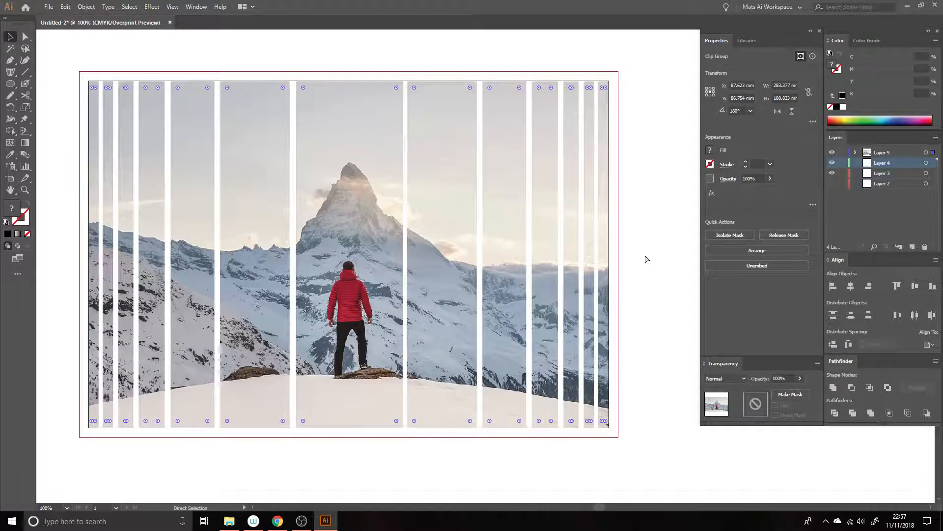
{"action": "key", "text": "v"}
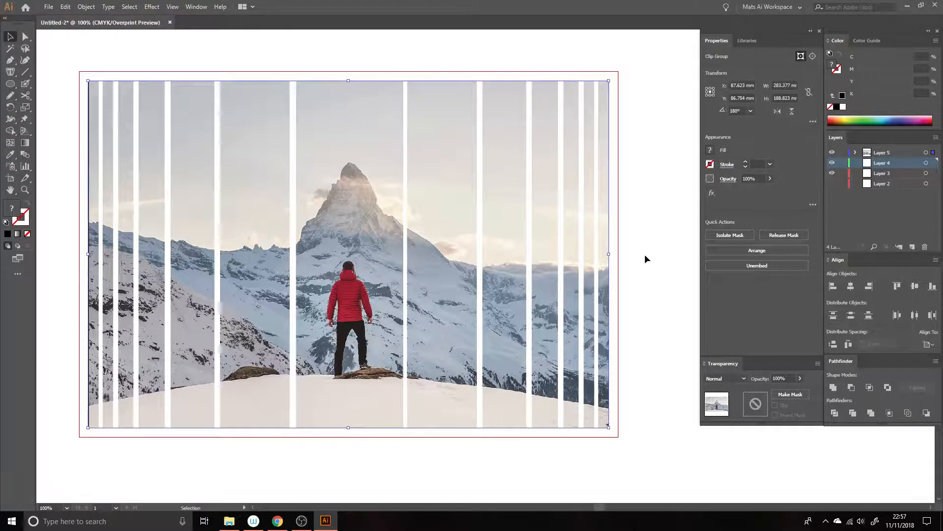
{"action": "left_click", "coordinate": [624, 235]}
Narrow the middle bar of the clipping mask from its right edge to about 56.4 mm wide.
{"action": "key", "text": "a"}
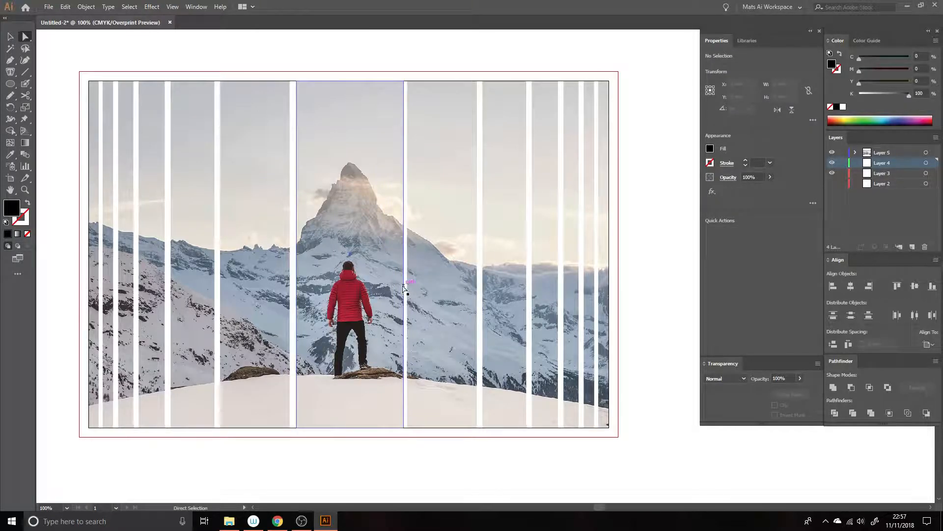
{"action": "left_click", "coordinate": [403, 287]}
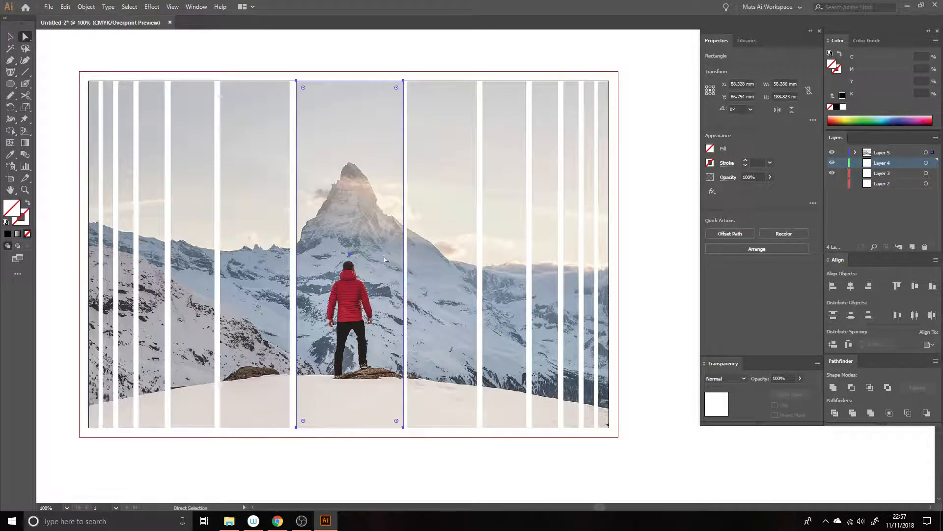
{"action": "key", "text": "v"}
{"action": "left_click_drag", "start_coordinate": [404, 254], "coordinate": [400, 253]}
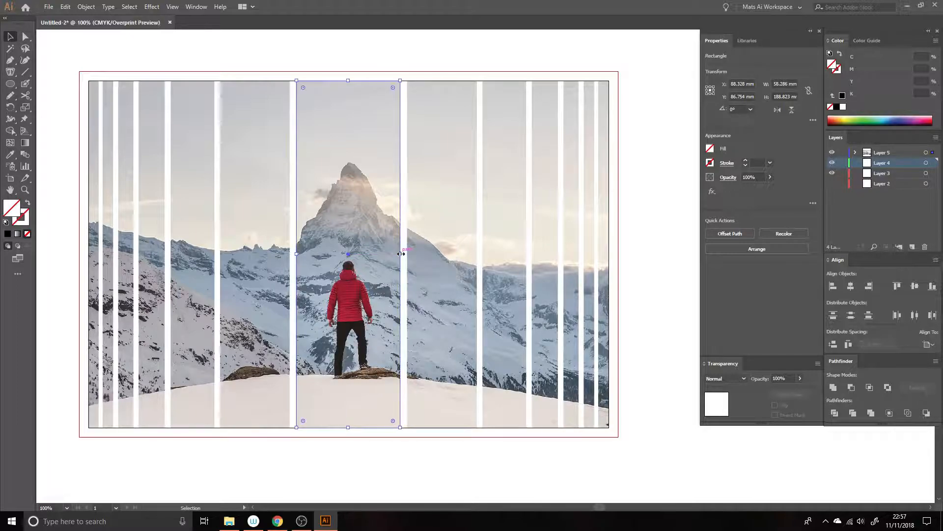
Narrow the middle mask bar further from both sides around the man in the red jacket.
{"action": "left_click_drag", "start_coordinate": [297, 254], "coordinate": [316, 254]}
{"action": "left_click_drag", "start_coordinate": [400, 254], "coordinate": [387, 253]}
{"action": "left_click", "coordinate": [412, 265]}
{"action": "key", "text": "q"}
{"action": "key", "text": "a"}
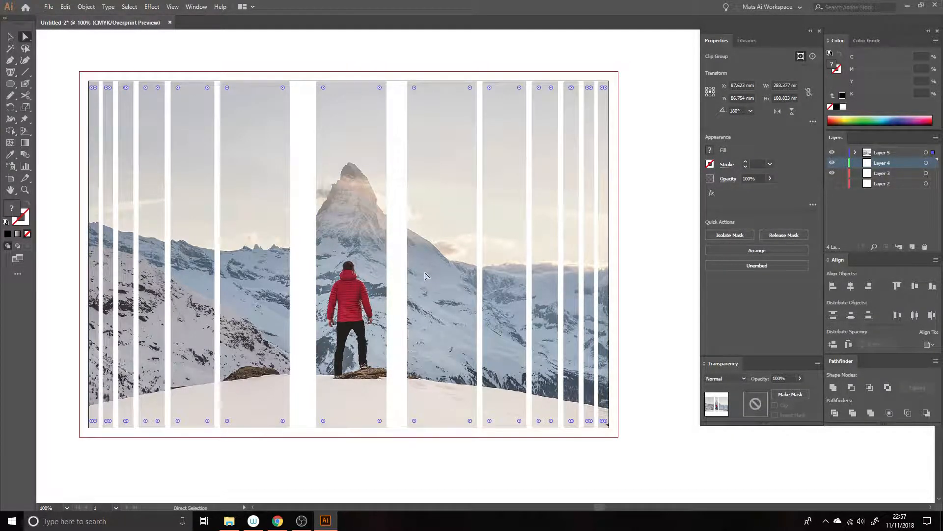
Round the corners of the two mask bars flanking the middle one into full pill shapes.
{"action": "left_click", "coordinate": [445, 311]}
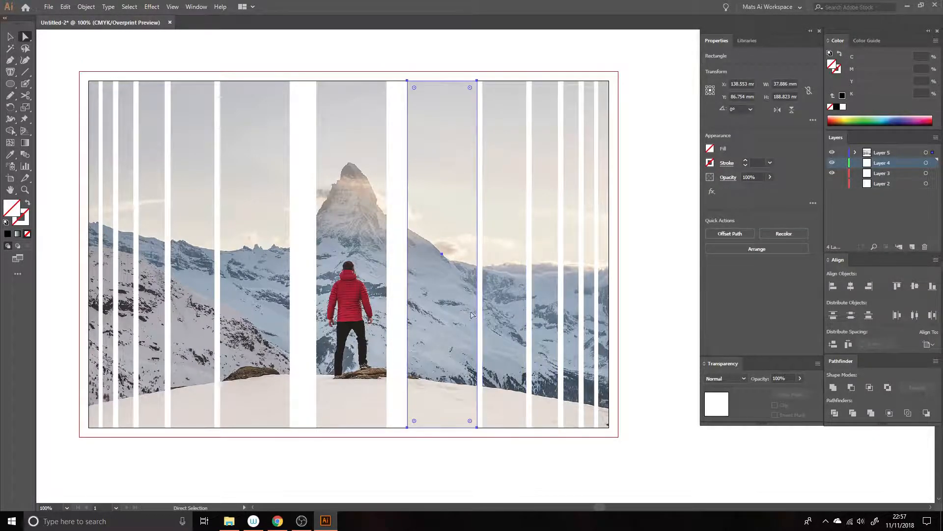
{"action": "left_click_drag", "start_coordinate": [414, 422], "coordinate": [430, 381]}
{"action": "left_click", "coordinate": [273, 330]}
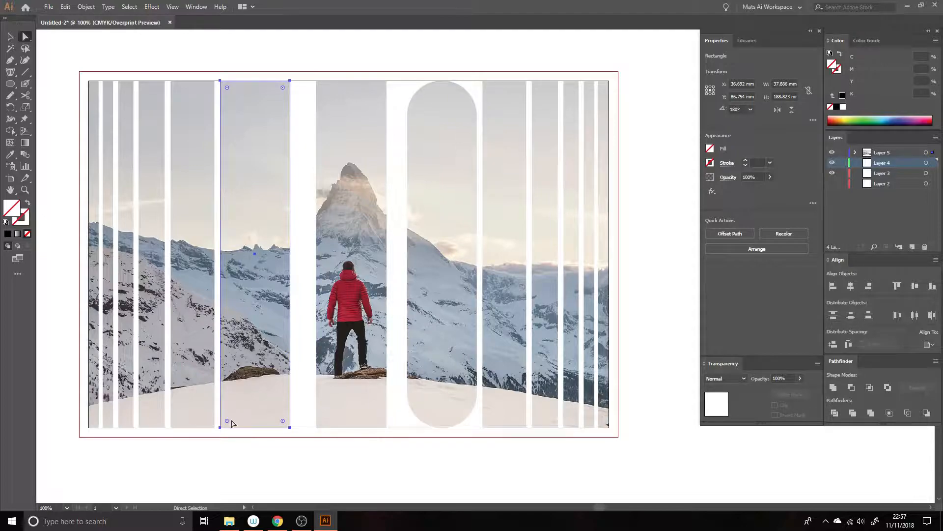
{"action": "left_click_drag", "start_coordinate": [228, 421], "coordinate": [233, 329]}
Narrow the mask bar left of the left pill shape from its right edge to about 11.3 mm wide and deselect it.
{"action": "left_click", "coordinate": [216, 314]}
{"action": "key", "text": "v"}
{"action": "left_click_drag", "start_coordinate": [215, 252], "coordinate": [192, 254]}
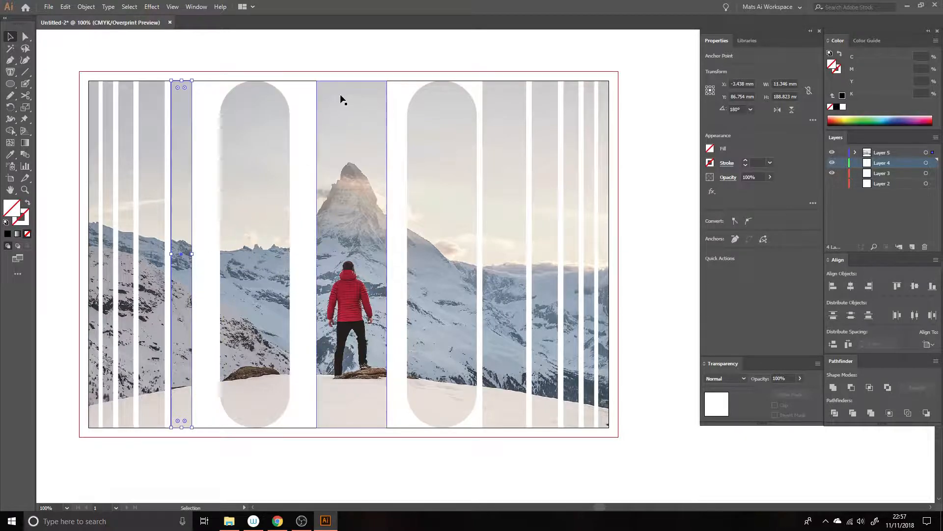
{"action": "left_click", "coordinate": [357, 64]}
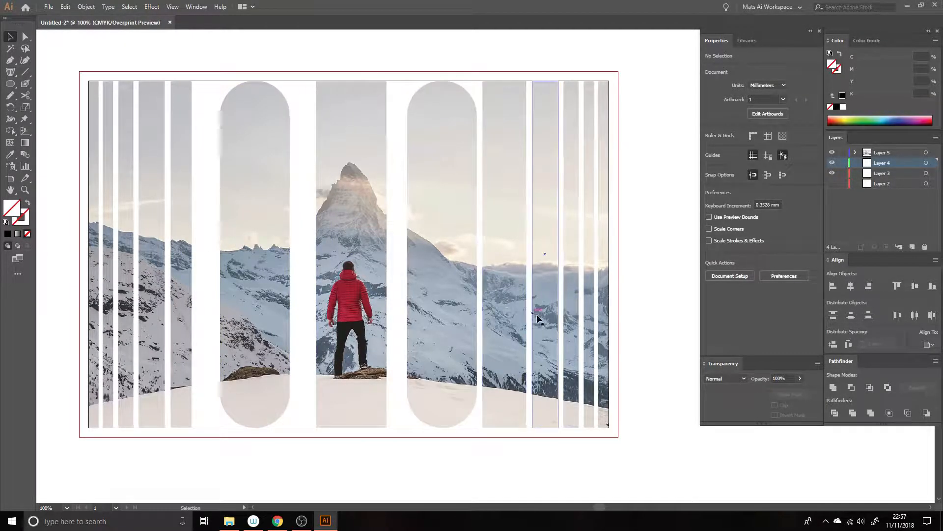
Undo the mask bar edits back to the first narrowing of the middle bar and clear the selection.
{"action": "key", "text": "ctrl+z"}
{"action": "key", "text": "ctrl+z"}
{"action": "key", "text": "ctrl+z"}
{"action": "key", "text": "ctrl+z"}
{"action": "key", "text": "ctrl+z"}
{"action": "key", "text": "ctrl+z"}
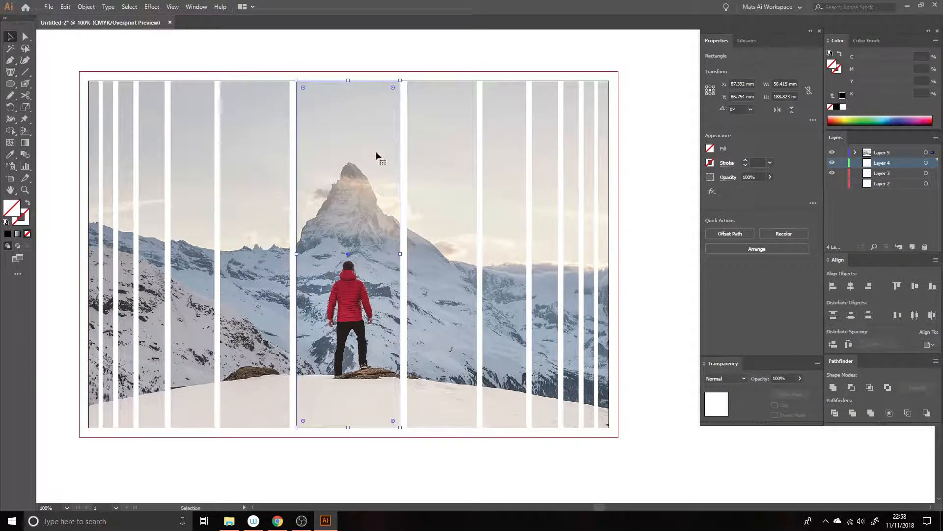
{"action": "left_click", "coordinate": [676, 255]}
Release the clipping mask made from the vertical bars and deselect the freed photo and bars.
{"action": "mouse_move", "coordinate": [509, 242]}
{"action": "left_mouse_down"}
{"action": "mouse_move", "coordinate": [535, 243]}
{"action": "mouse_move", "coordinate": [524, 238]}
{"action": "left_mouse_up"}
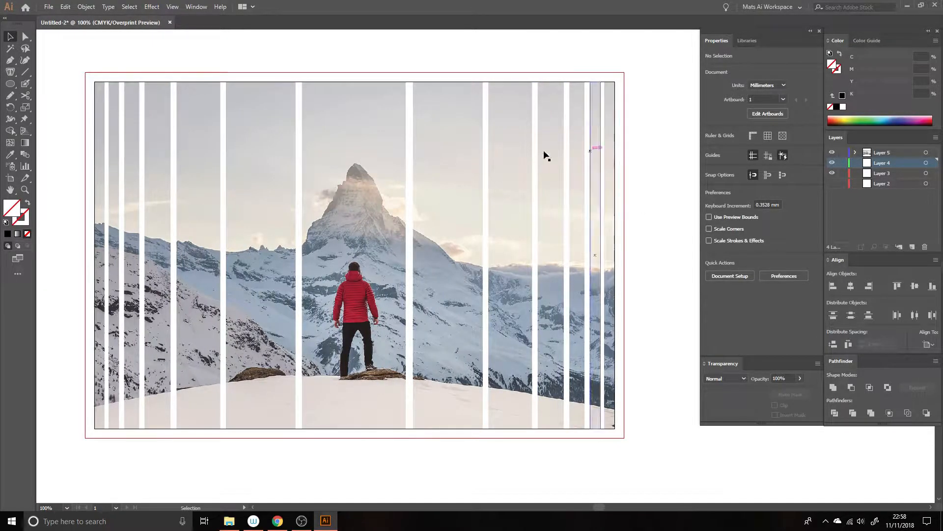
{"action": "left_click_drag", "start_coordinate": [653, 196], "coordinate": [635, 189]}
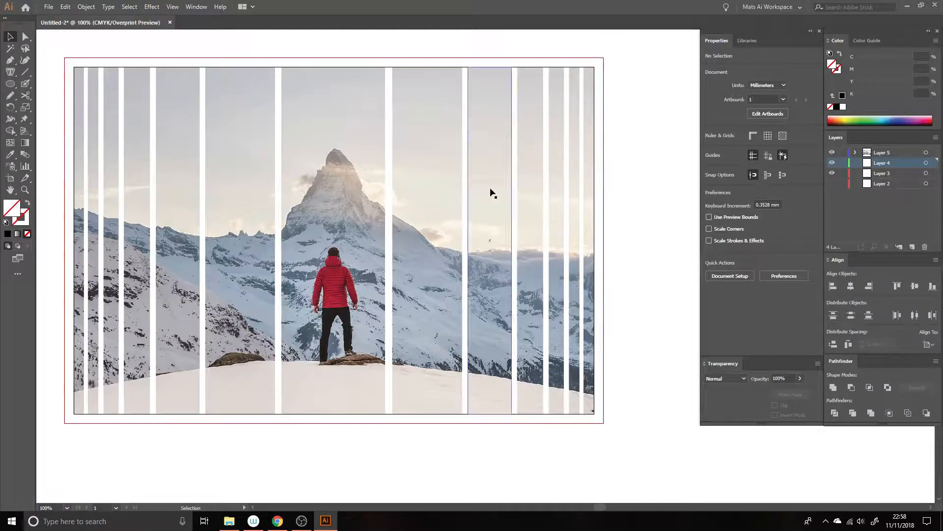
{"action": "left_click_drag", "start_coordinate": [372, 195], "coordinate": [392, 198]}
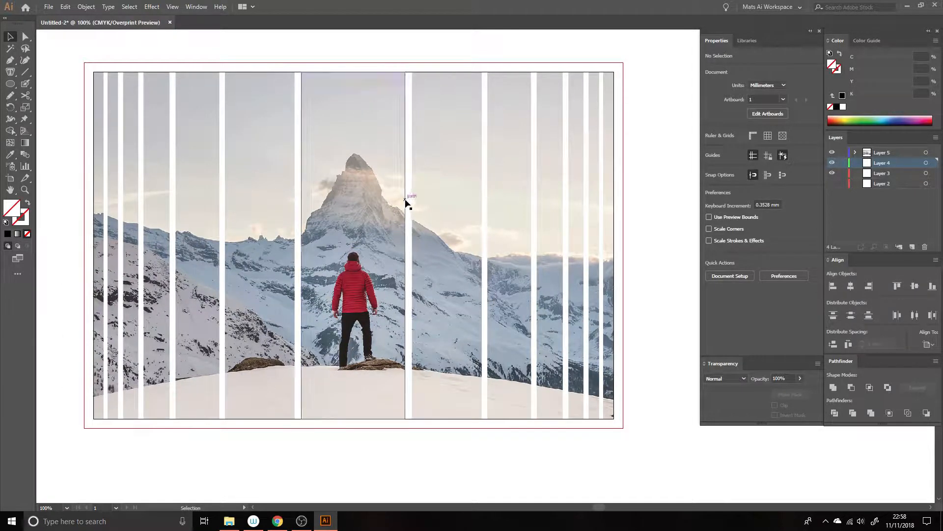
{"action": "left_click", "coordinate": [407, 201]}
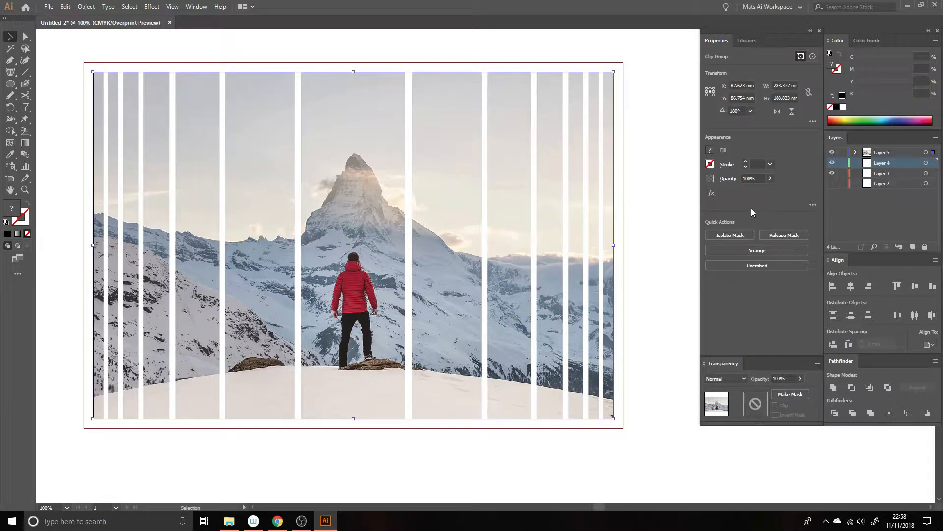
{"action": "left_click", "coordinate": [775, 234]}
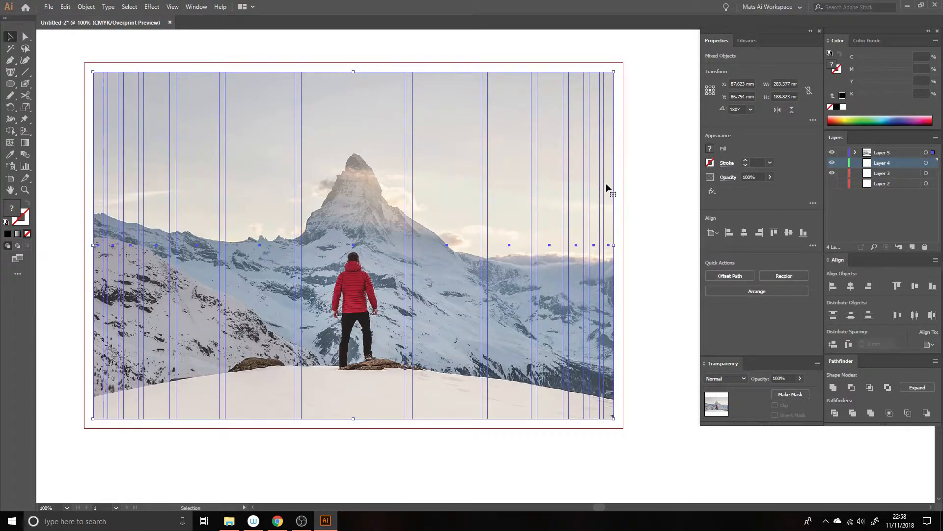
{"action": "left_click", "coordinate": [661, 231]}
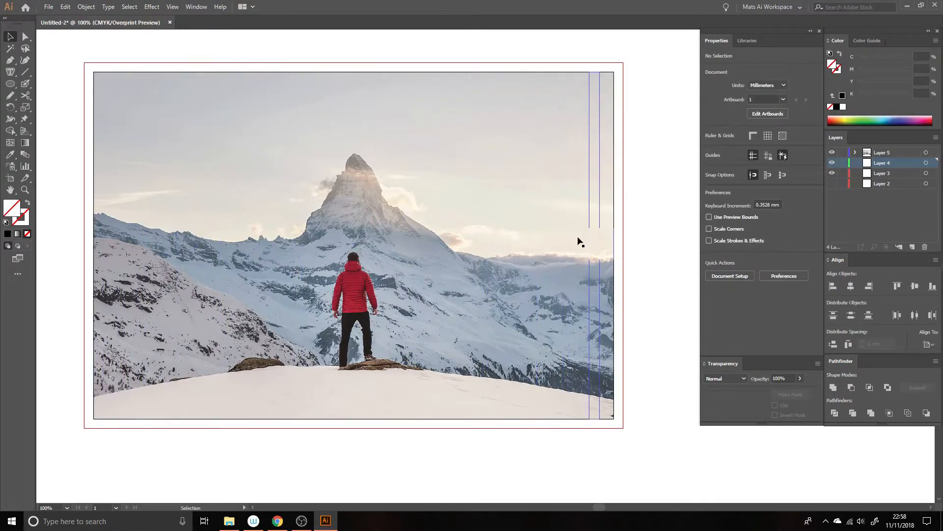
Select the freed bar paths over the photo, release their compound shape, and clear the selection.
{"action": "left_click", "coordinate": [511, 249]}
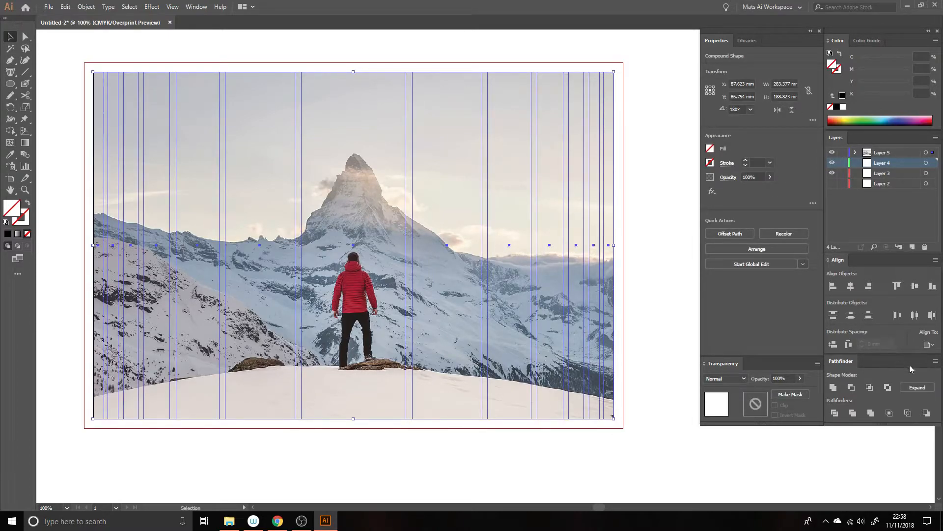
{"action": "left_click", "coordinate": [934, 364]}
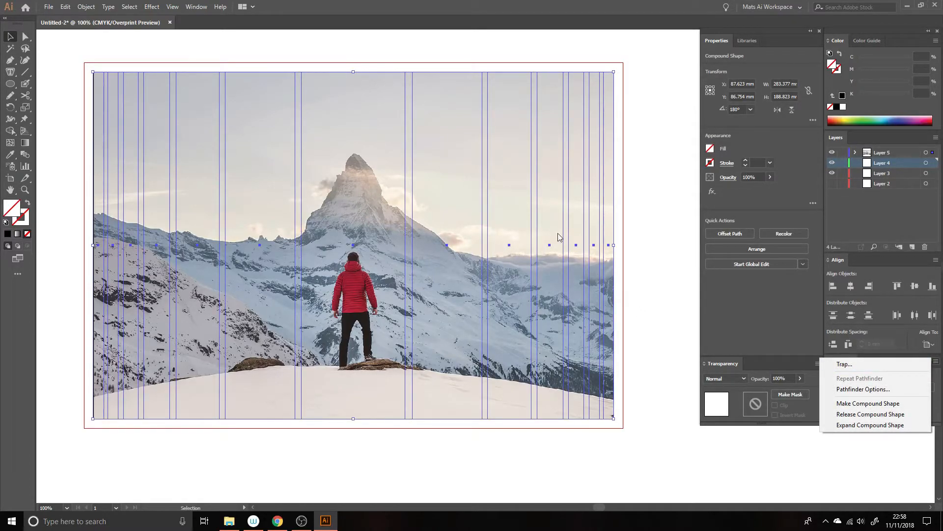
{"action": "left_click", "coordinate": [871, 414]}
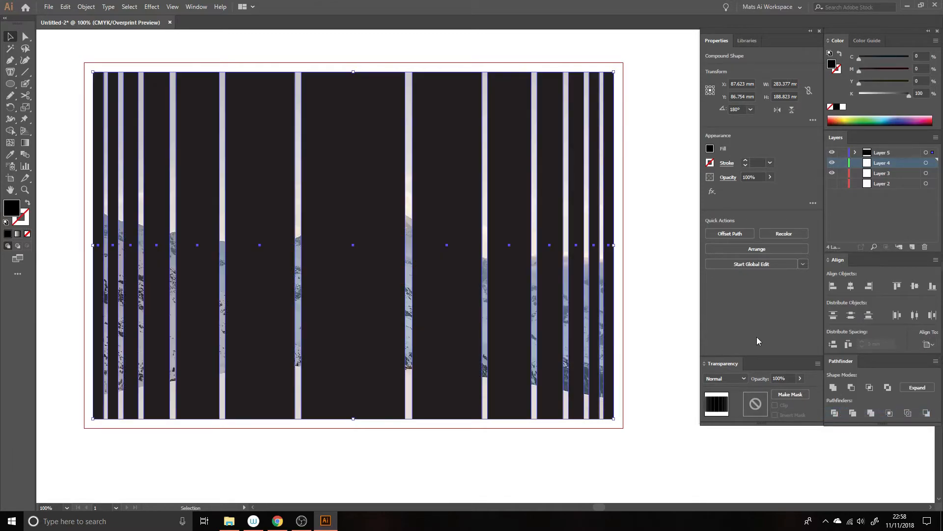
{"action": "left_click", "coordinate": [642, 188]}
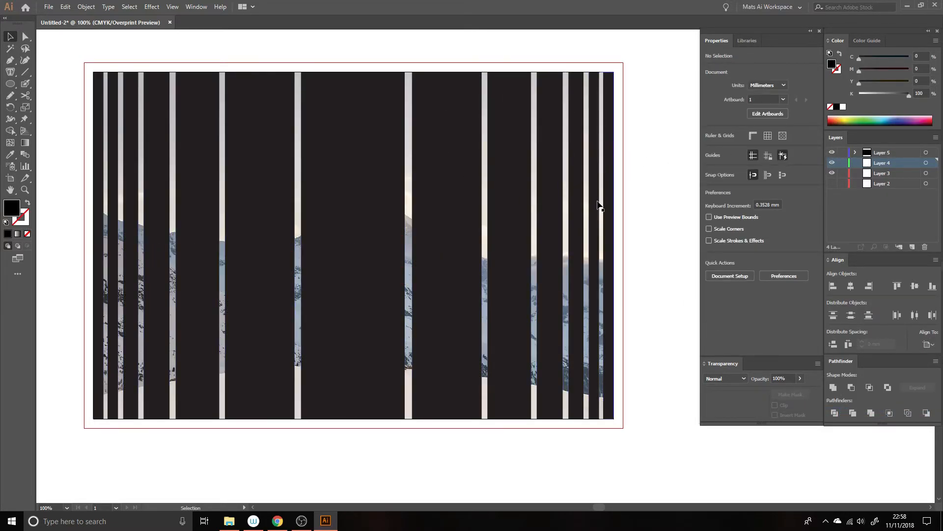